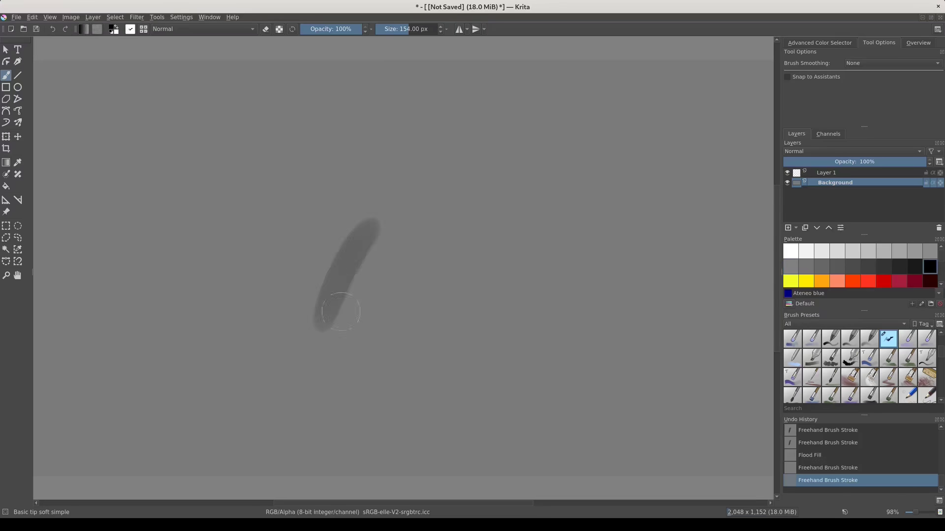
Paint two dark soft-brush strokes, then cross them with a light grey stroke, redoing it once.
{"action": "left_click_drag", "start_coordinate": [357, 317], "coordinate": [402, 189]}
{"action": "left_click_drag", "start_coordinate": [447, 147], "coordinate": [390, 301]}
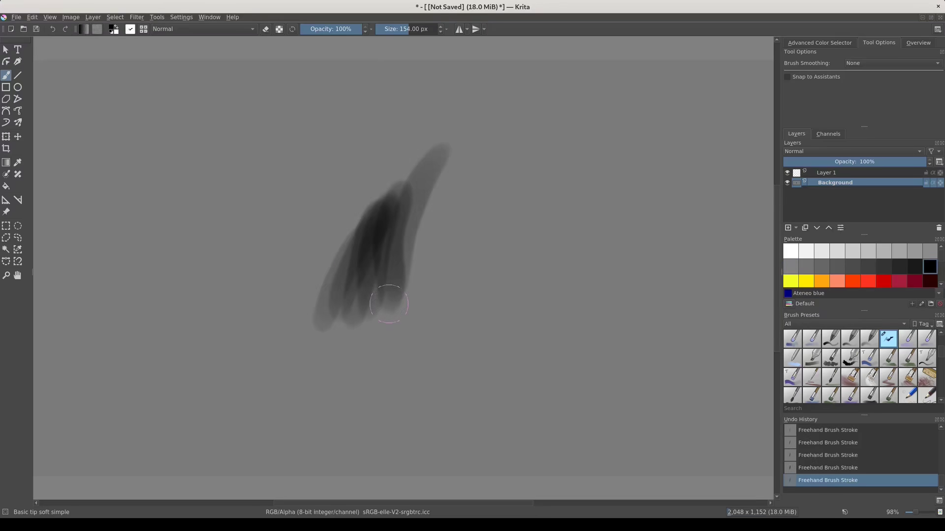
{"action": "left_click", "coordinate": [790, 251]}
{"action": "left_click_drag", "start_coordinate": [413, 212], "coordinate": [387, 298]}
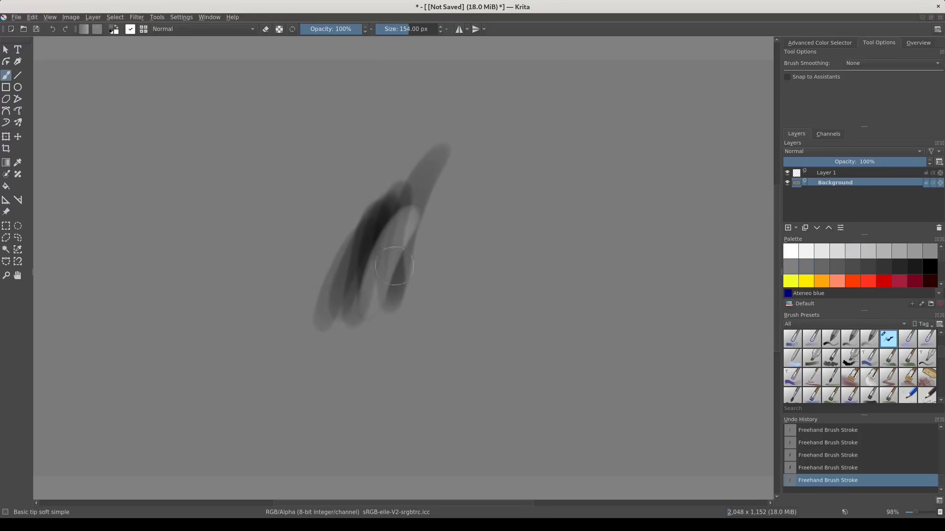
{"action": "key", "text": "ctrl+z"}
{"action": "left_click_drag", "start_coordinate": [340, 266], "coordinate": [435, 239]}
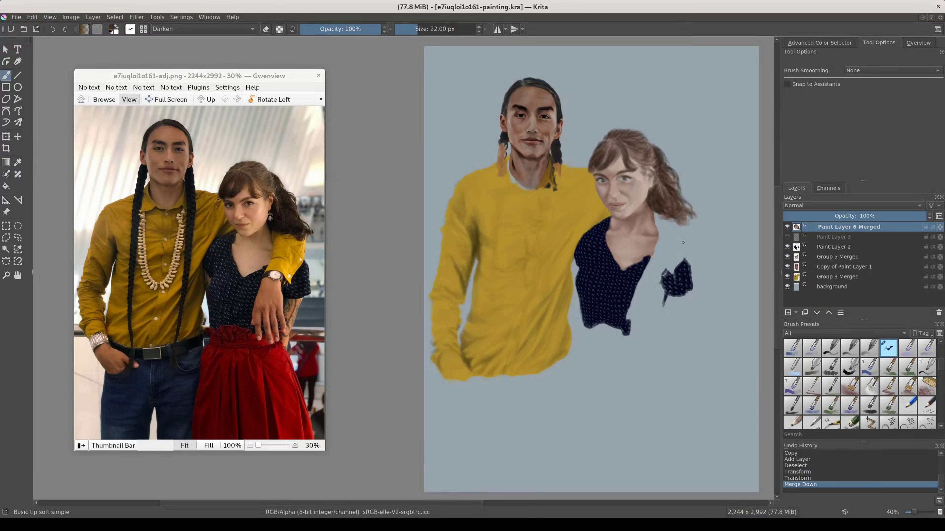
Show and activate Paint Layer 3, hiding Paint Layer 2 and the merged group layers.
{"action": "scroll", "coordinate": [241, 253], "scroll_direction": "up", "scroll_amount": 5}
{"action": "scroll", "coordinate": [617, 215], "scroll_direction": "up", "scroll_amount": 2}
{"action": "scroll", "coordinate": [617, 215], "scroll_direction": "up", "scroll_amount": 2}
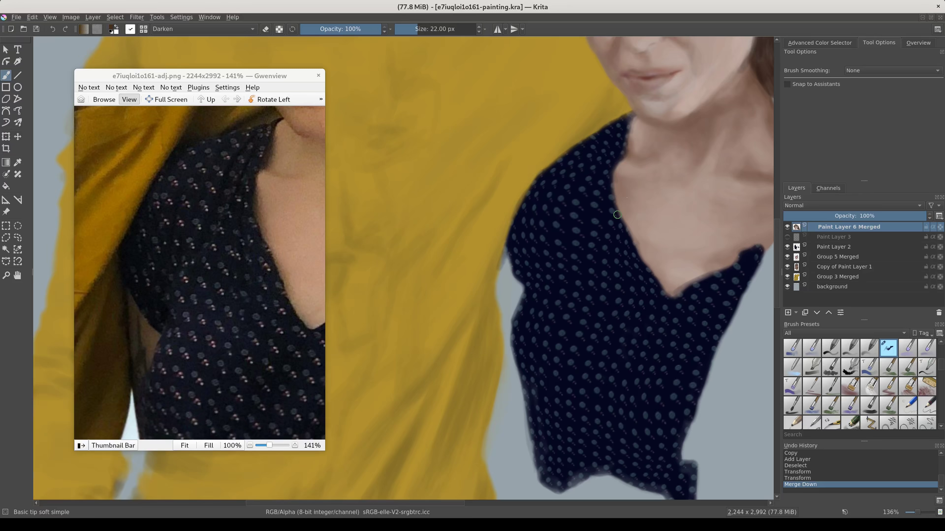
{"action": "scroll", "coordinate": [617, 215], "scroll_direction": "up", "scroll_amount": 2}
{"action": "scroll", "coordinate": [586, 302], "scroll_direction": "up", "scroll_amount": 1}
{"action": "left_click", "coordinate": [787, 237]}
{"action": "left_click", "coordinate": [833, 237], "text": "alt"}
{"action": "left_click", "coordinate": [787, 247]}
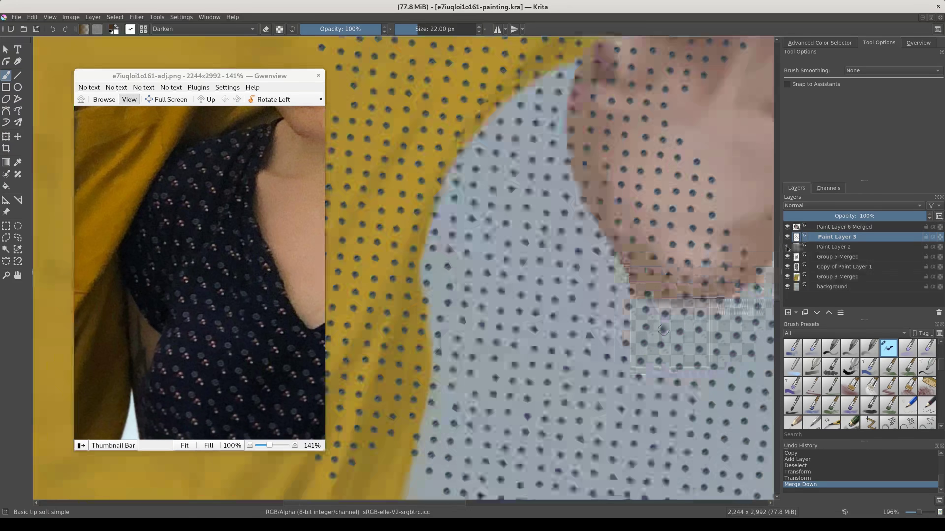
{"action": "left_click", "coordinate": [787, 276]}
Bezier-select a patch of dots, copy it and paste it as Paint Layer 4(pasted).
{"action": "scroll", "coordinate": [592, 283], "scroll_direction": "up", "scroll_amount": 2}
{"action": "scroll", "coordinate": [591, 283], "scroll_direction": "down", "scroll_amount": 2}
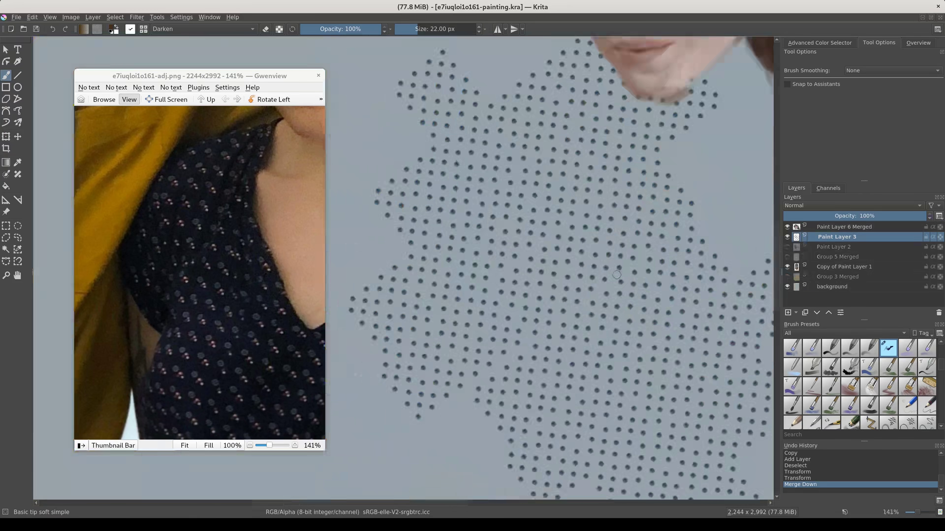
{"action": "key", "text": "ctrl+b"}
{"action": "left_click", "coordinate": [604, 237]}
{"action": "key", "text": "ctrl+c"}
{"action": "key", "text": "ctrl+v"}
{"action": "key", "text": "ctrl+shift+a"}
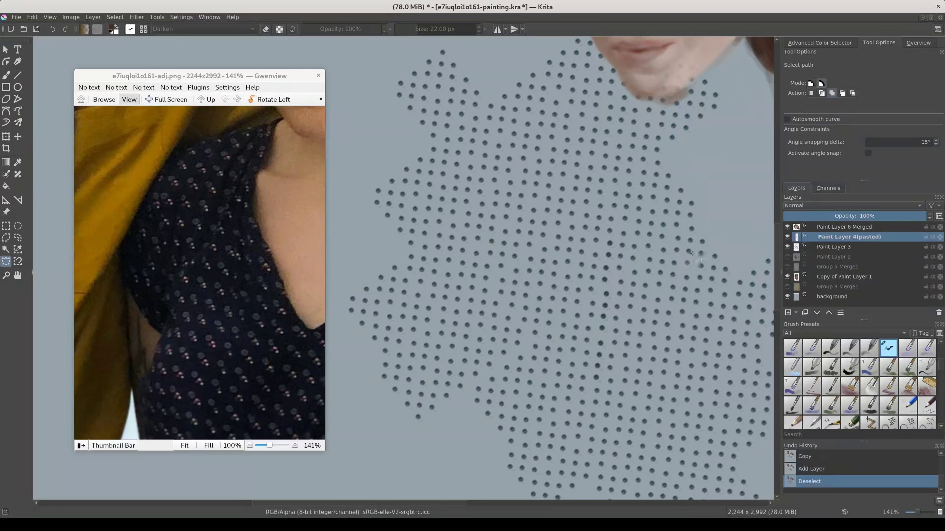
Shift selected groups of pasted dots up-left so the column forms a smooth line.
{"action": "scroll", "coordinate": [631, 341], "scroll_direction": "up", "scroll_amount": 3}
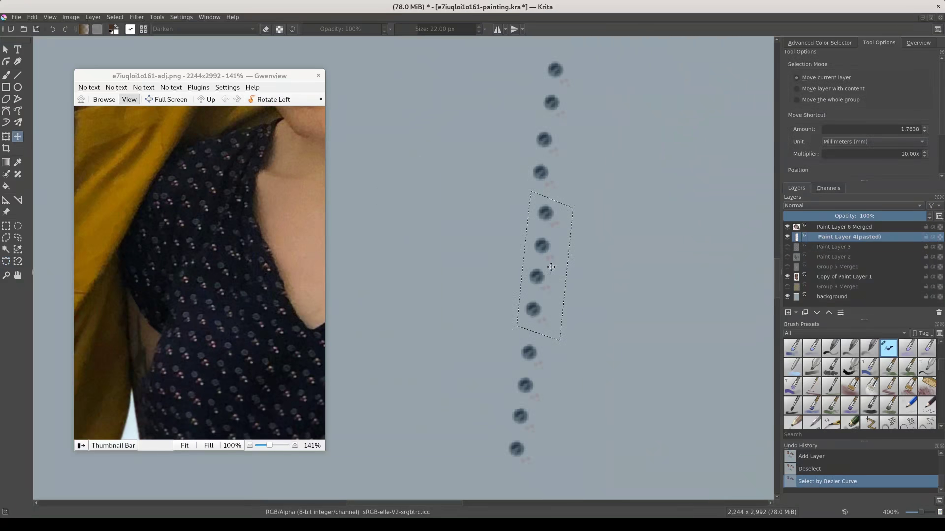
{"action": "left_click_drag", "start_coordinate": [548, 267], "coordinate": [539, 259]}
{"action": "left_click", "coordinate": [512, 331]}
{"action": "left_click", "coordinate": [557, 346]}
{"action": "left_click", "coordinate": [540, 475]}
{"action": "left_click", "coordinate": [491, 453]}
{"action": "left_click", "coordinate": [512, 331]}
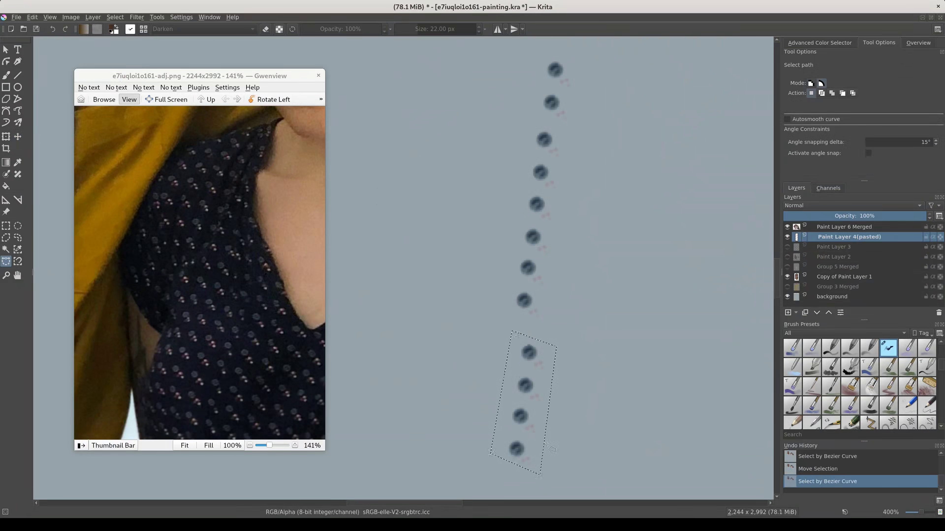
{"action": "key", "text": "t"}
{"action": "left_click_drag", "start_coordinate": [538, 388], "coordinate": [527, 369]}
{"action": "key", "text": "ctrl+shift+a"}
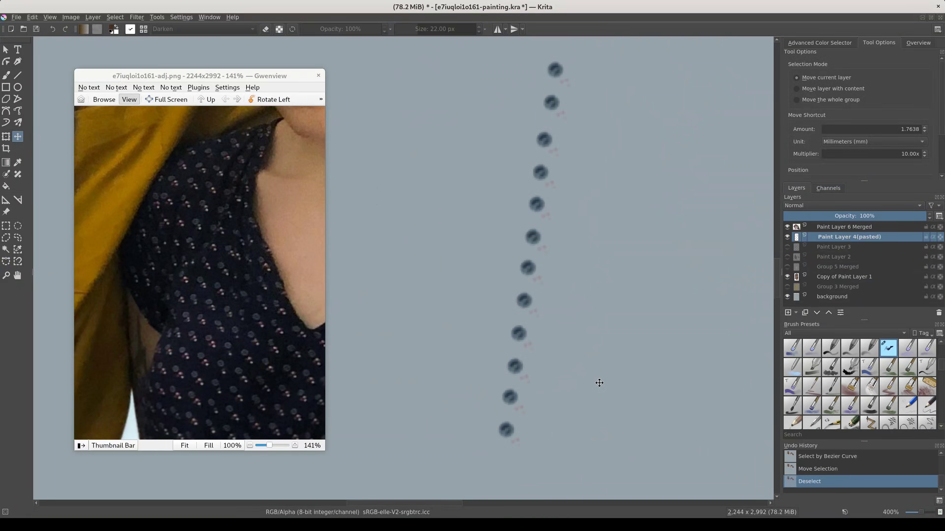
Show Paint Layer 2 and Group 5 Merged again, then duplicate Paint Layer 2.
{"action": "key", "text": "b"}
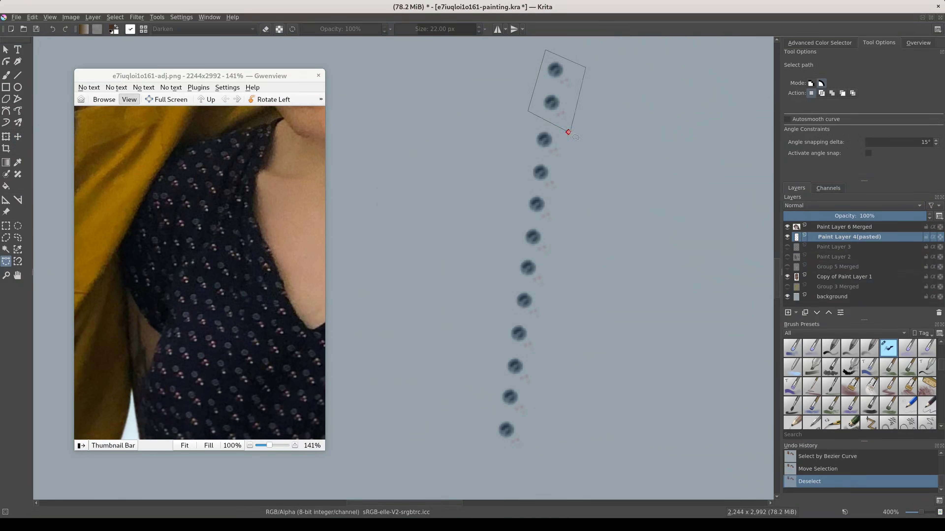
{"action": "key", "text": "t"}
{"action": "left_click", "coordinate": [787, 257]}
{"action": "left_click", "coordinate": [787, 267]}
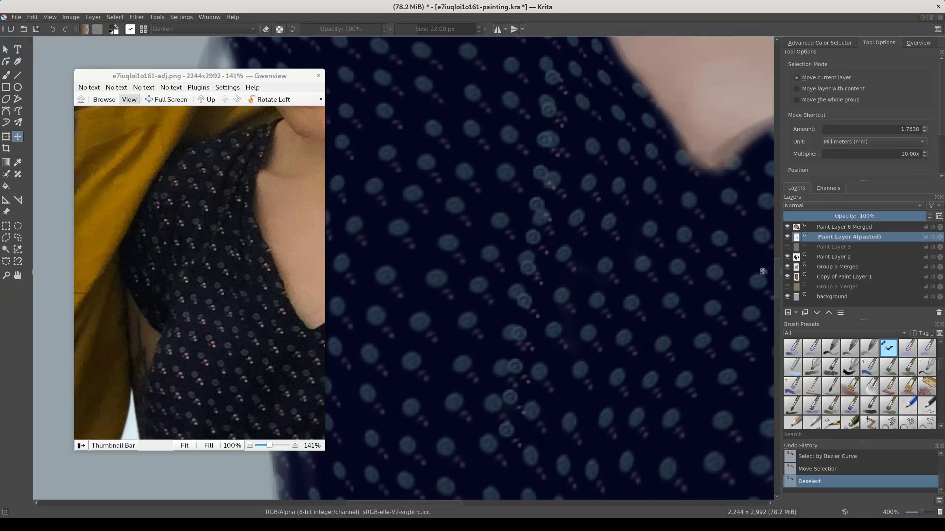
{"action": "left_click", "coordinate": [833, 257]}
{"action": "key", "text": "ctrl+j"}
Select the dress layer's opaque pixels and refine the selection with a Bezier path.
{"action": "key", "text": "b"}
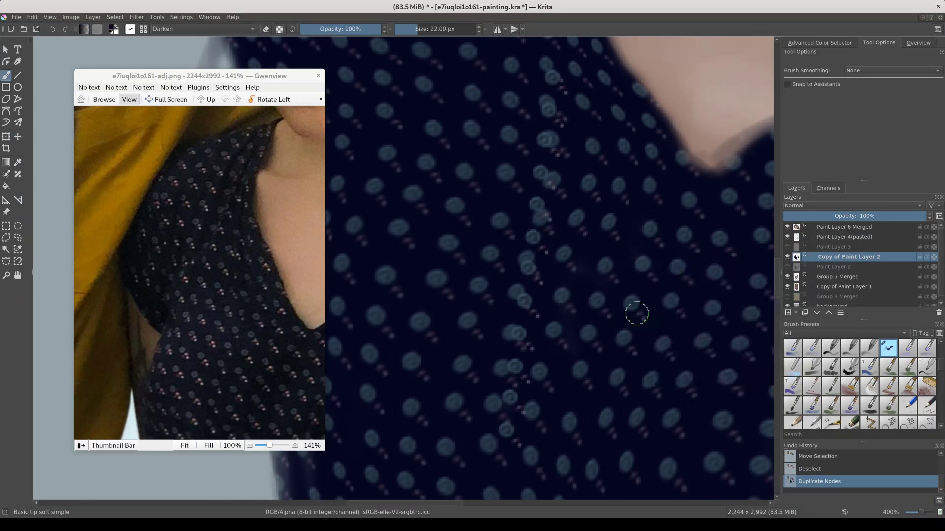
{"action": "scroll", "coordinate": [636, 314], "scroll_direction": "down", "scroll_amount": 3}
{"action": "left_click", "coordinate": [796, 257], "text": "ctrl"}
{"action": "left_click", "coordinate": [6, 261]}
{"action": "left_click_drag", "start_coordinate": [489, 238], "coordinate": [488, 226]}
{"action": "double_click", "coordinate": [487, 226]}
Shrink the dress selection, feather it 5 px and fill it with dark navy.
{"action": "left_click", "coordinate": [115, 17]}
{"action": "left_click", "coordinate": [128, 175]}
{"action": "key", "text": "Return"}
{"action": "key", "text": "shift+F6"}
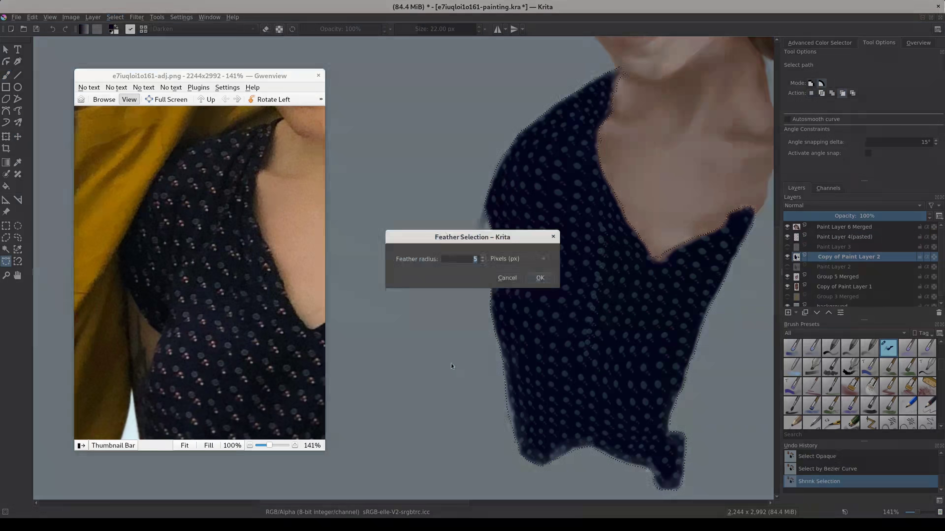
{"action": "key", "text": "Return"}
{"action": "key", "text": "b"}
{"action": "key", "text": "shift+BackSpace"}
Duplicate the pasted dot column layer and move a copy onto the left shoulder edge.
{"action": "key", "text": "Page_Up"}
{"action": "left_click_drag", "start_coordinate": [270, 446], "coordinate": [262, 446]}
{"action": "scroll", "coordinate": [199, 261], "scroll_direction": "up", "scroll_amount": 3}
{"action": "left_click_drag", "start_coordinate": [702, 354], "coordinate": [577, 361]}
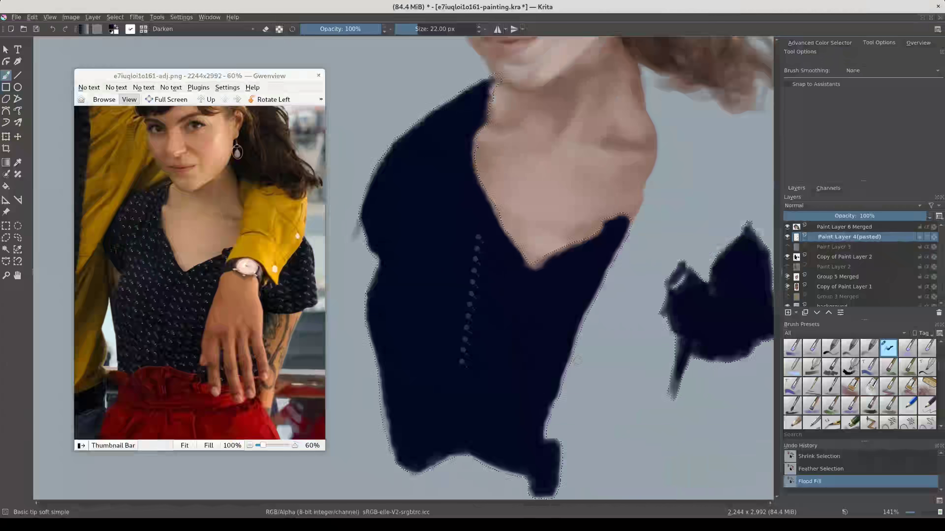
{"action": "key", "text": "ctrl+shift+a"}
{"action": "scroll", "coordinate": [561, 313], "scroll_direction": "down", "scroll_amount": 1}
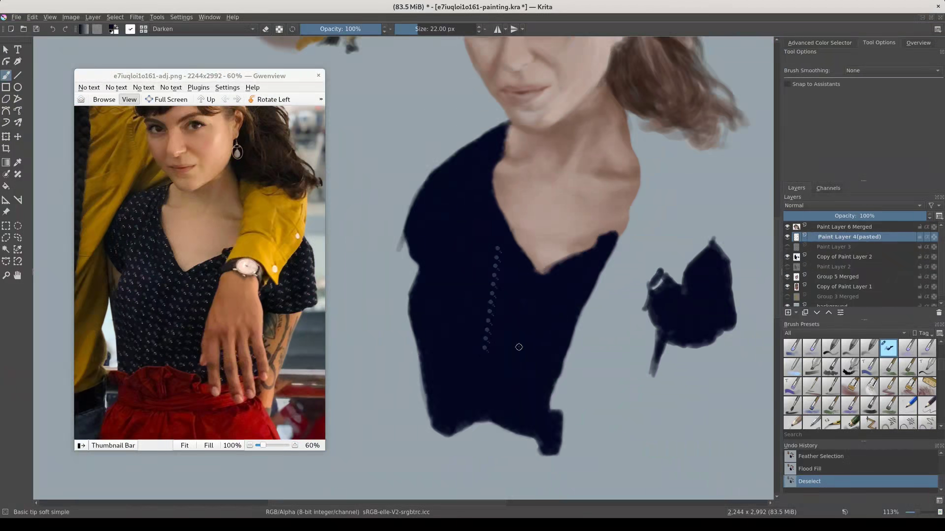
{"action": "key", "text": "t"}
{"action": "left_click_drag", "start_coordinate": [431, 263], "coordinate": [555, 335]}
{"action": "key", "text": "ctrl+j"}
{"action": "left_click_drag", "start_coordinate": [640, 386], "coordinate": [466, 231]}
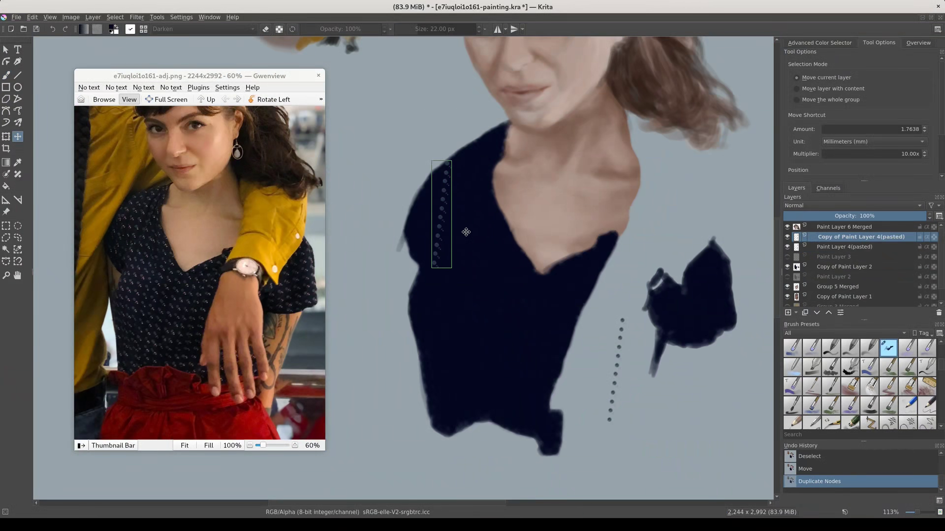
Liquify-bend the dot column along the shoulder and push a duplicate further up.
{"action": "key", "text": "ctrl+t"}
{"action": "left_click", "coordinate": [852, 66]}
{"action": "left_click_drag", "start_coordinate": [443, 238], "coordinate": [426, 238]}
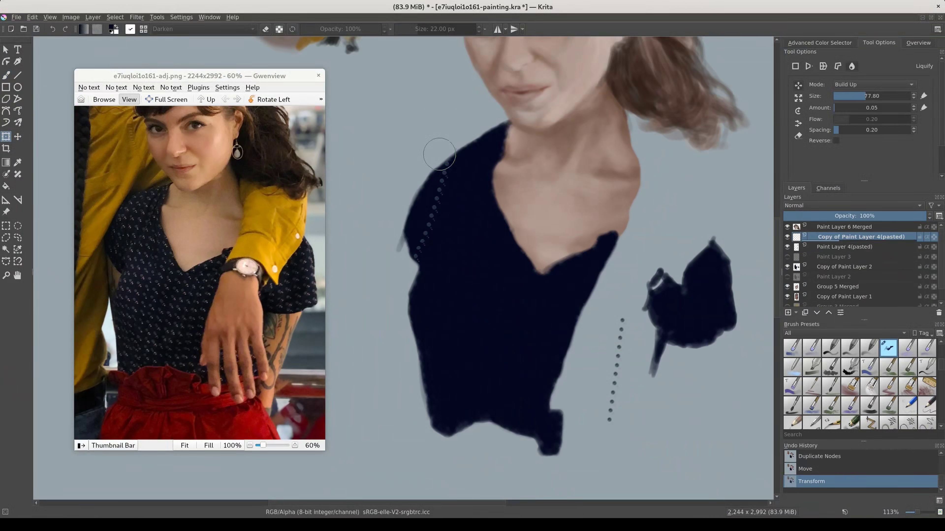
{"action": "key", "text": "ctrl+j"}
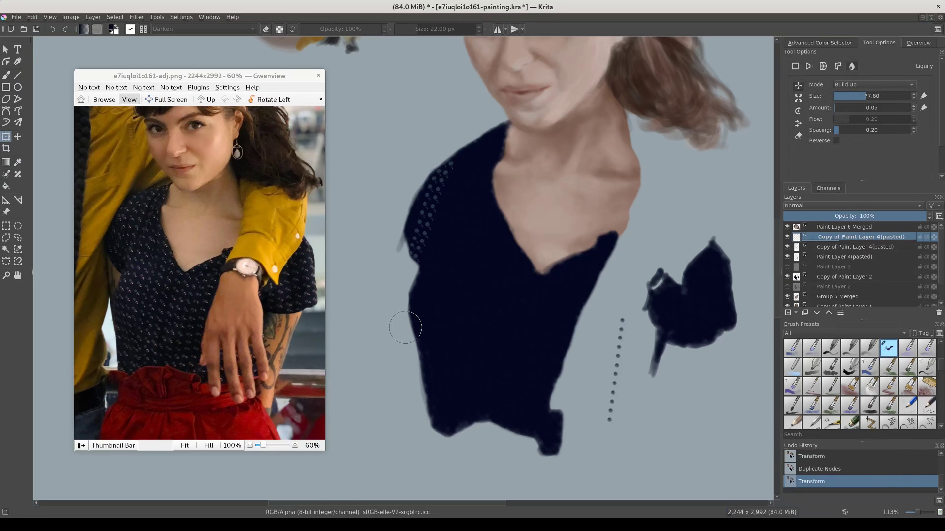
{"action": "key", "text": "ctrl+j"}
{"action": "left_click_drag", "start_coordinate": [411, 223], "coordinate": [415, 151]}
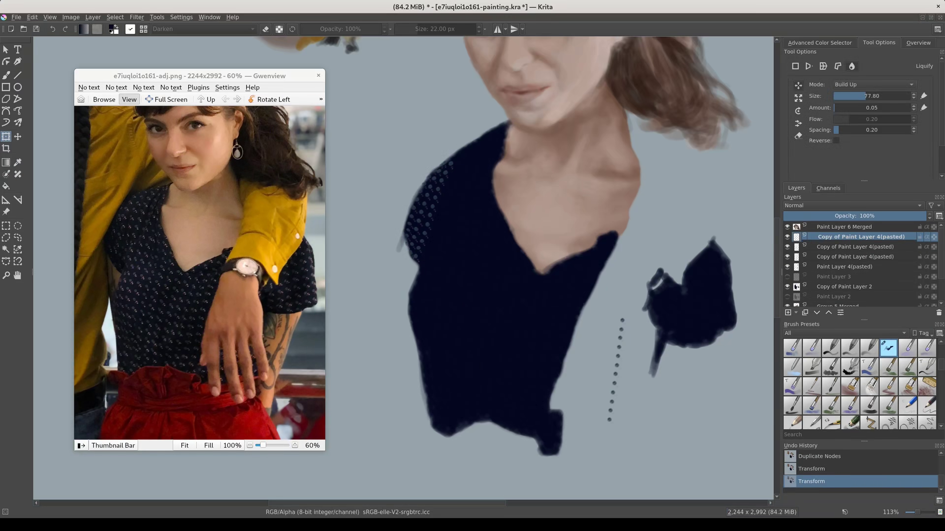
{"action": "key", "text": "Return"}
Add dot copies across the shoulder and toward the face, then group them as Group 4.
{"action": "key", "text": "Page_Down"}
{"action": "key", "text": "Page_Down"}
{"action": "key", "text": "ctrl+j"}
{"action": "left_click_drag", "start_coordinate": [447, 270], "coordinate": [454, 274]}
{"action": "key", "text": "Return"}
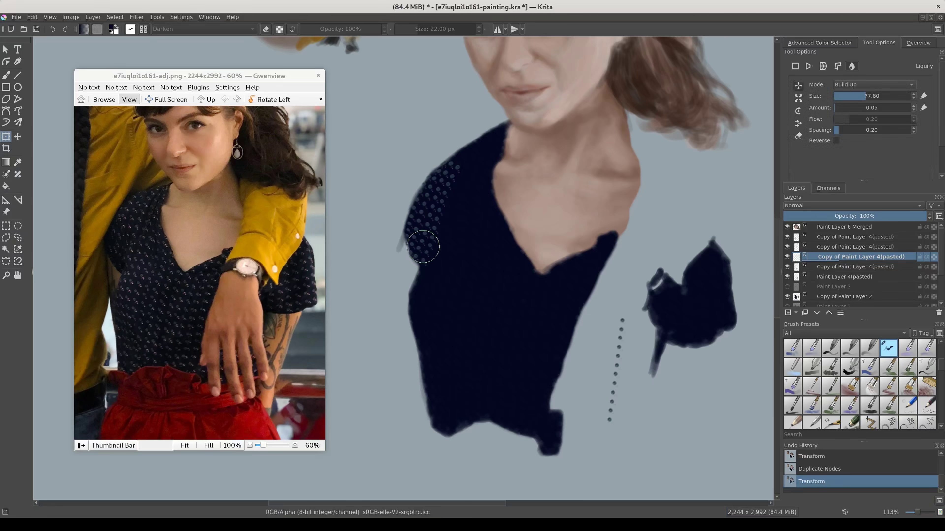
{"action": "key", "text": "ctrl+j"}
{"action": "left_click_drag", "start_coordinate": [439, 216], "coordinate": [477, 113]}
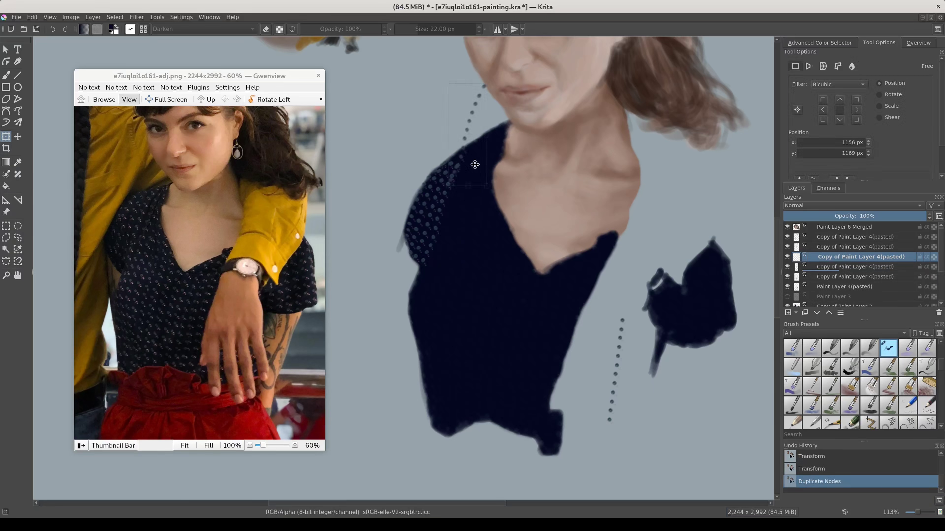
{"action": "left_click", "coordinate": [838, 296], "text": "shift"}
{"action": "key", "text": "ctrl+g"}
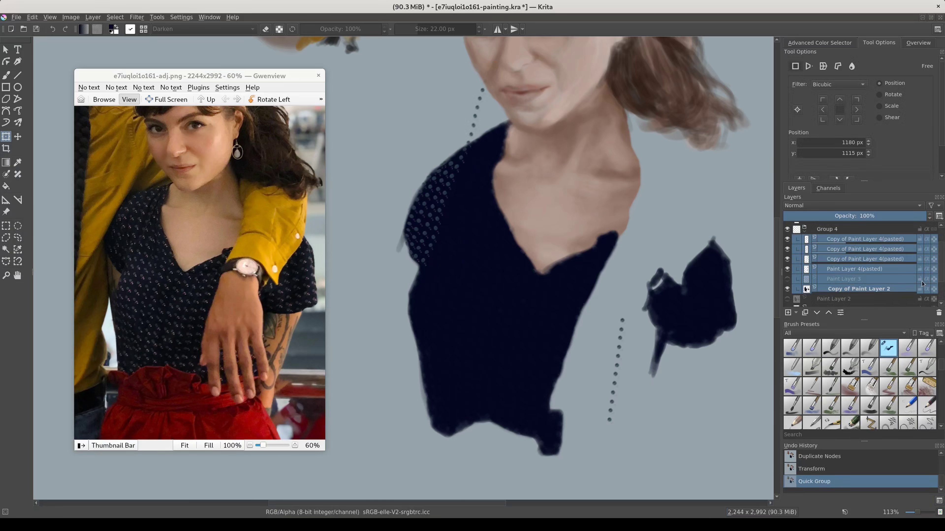
Clip the dots to the dress and liquify a new dot copy up along the face edge.
{"action": "left_click", "coordinate": [926, 259]}
{"action": "left_click", "coordinate": [856, 239]}
{"action": "key", "text": "ctrl+j"}
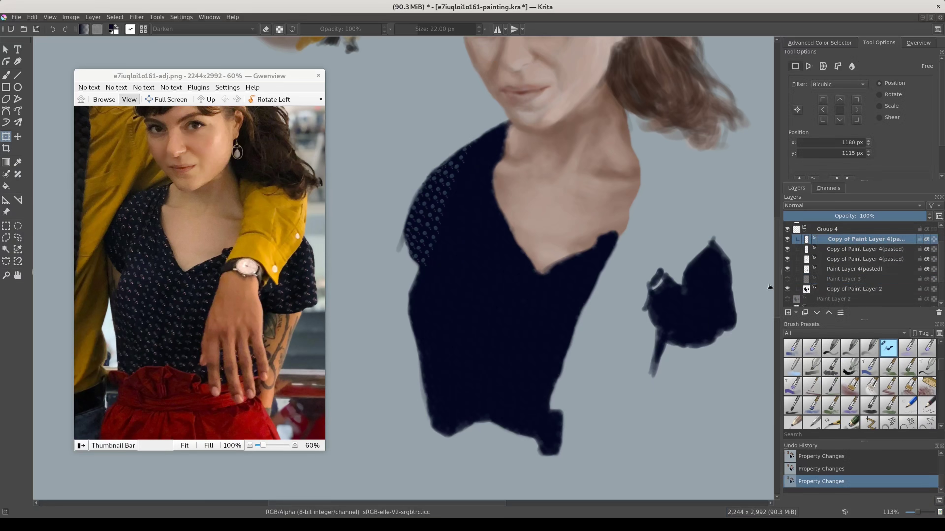
{"action": "left_click", "coordinate": [852, 66]}
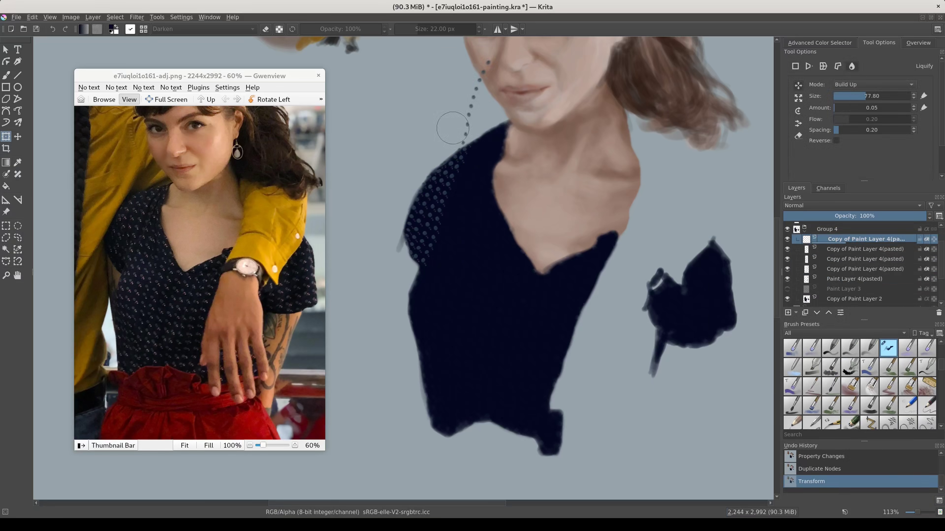
{"action": "left_click", "coordinate": [831, 259]}
{"action": "key", "text": "ctrl+j"}
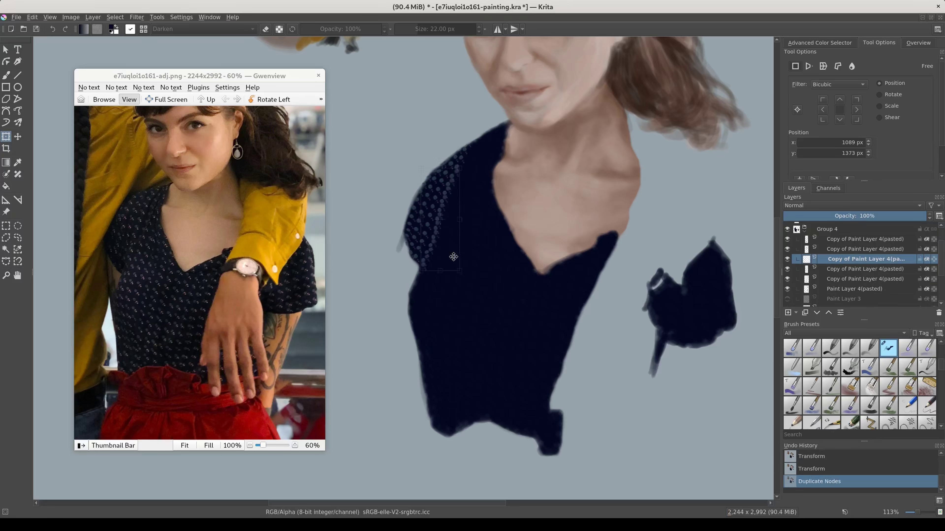
{"action": "key", "text": "ctrl+j"}
{"action": "left_click_drag", "start_coordinate": [502, 248], "coordinate": [483, 127]}
{"action": "key", "text": "Return"}
Duplicate and nudge another dot copy, warping away the stray lower dots.
{"action": "key", "text": "ctrl+j"}
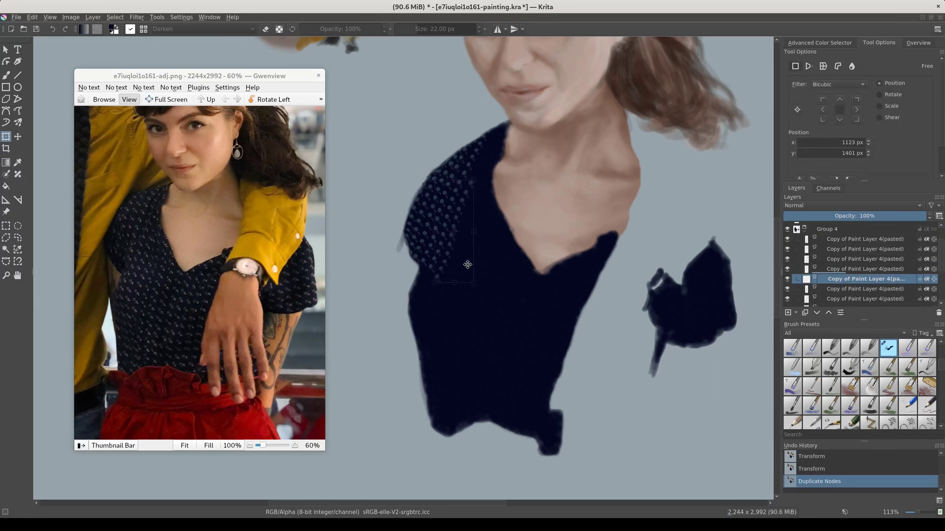
{"action": "left_click_drag", "start_coordinate": [424, 356], "coordinate": [426, 360]}
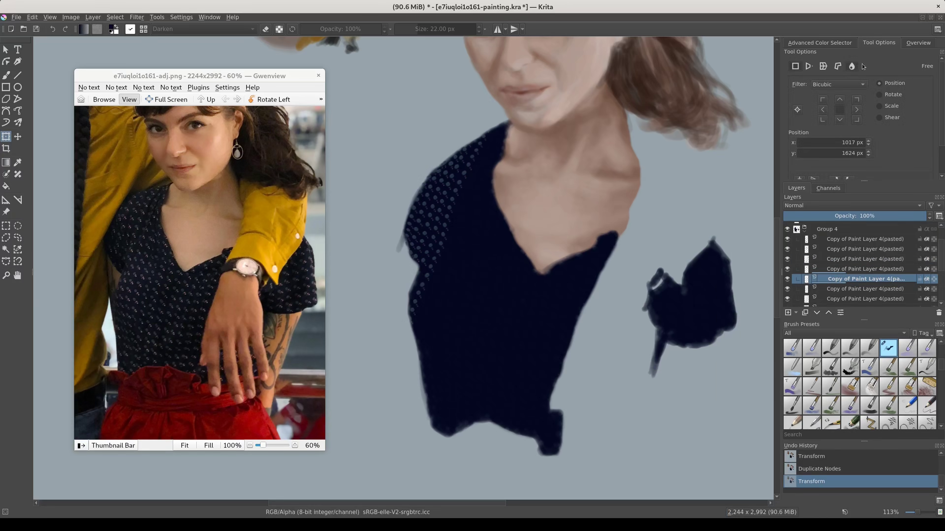
{"action": "left_click", "coordinate": [851, 66]}
{"action": "left_click", "coordinate": [485, 387]}
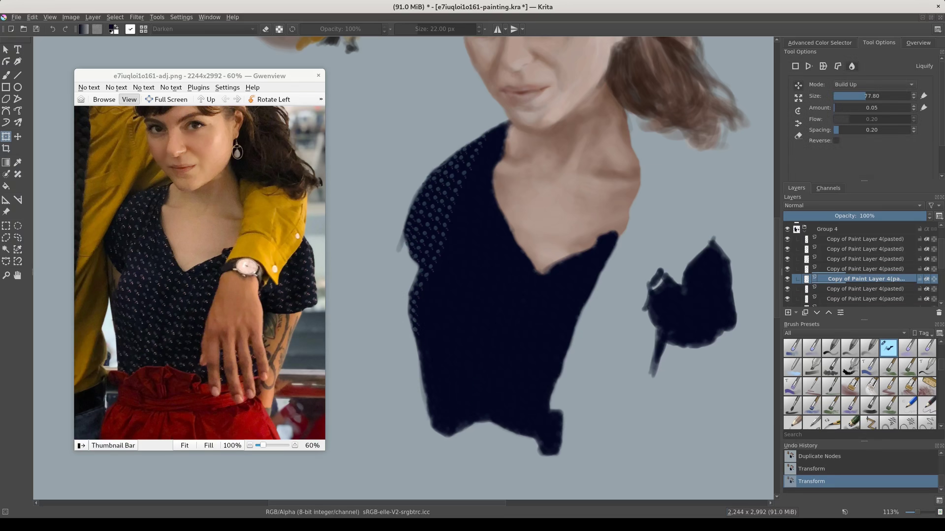
Warp two more dot-strip copies down the dress's left edge and add Paint Layer 5.
{"action": "scroll", "coordinate": [868, 265], "scroll_direction": "down", "scroll_amount": 2}
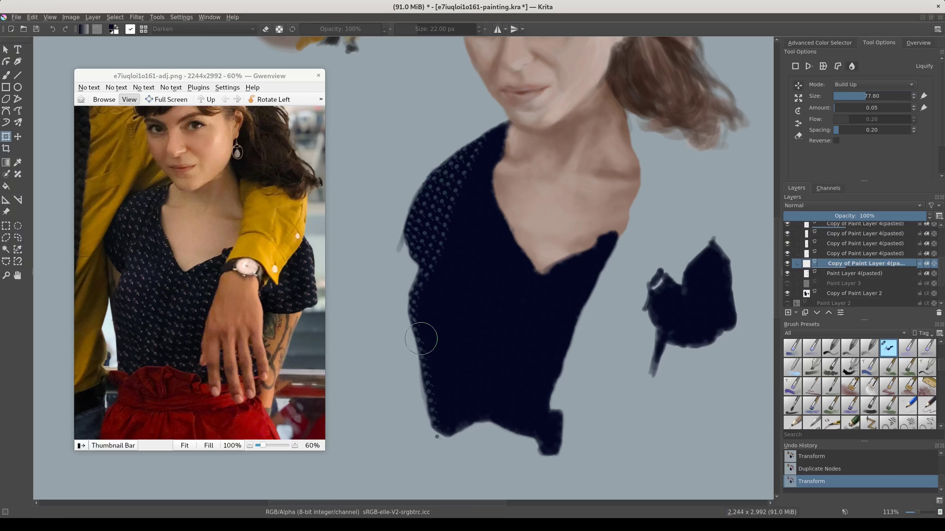
{"action": "key", "text": "ctrl+j"}
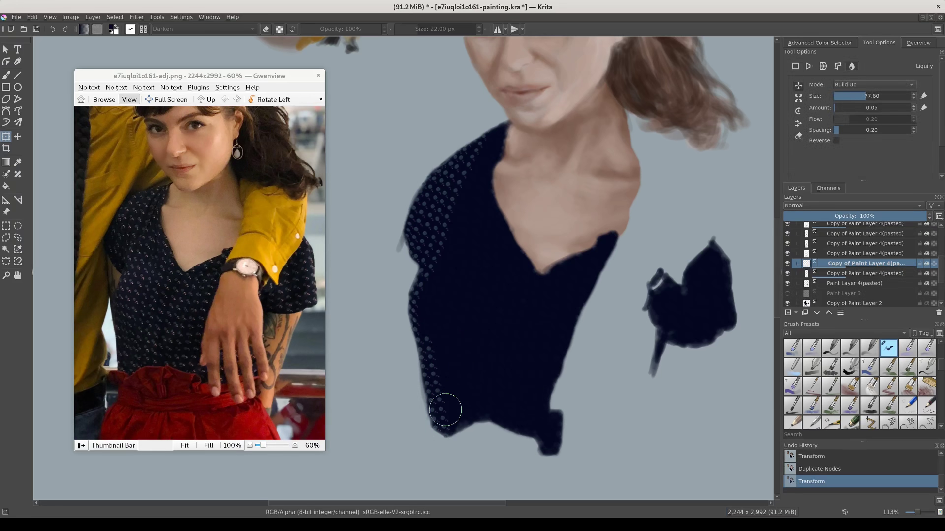
{"action": "key", "text": "ctrl+j"}
{"action": "scroll", "coordinate": [459, 389], "scroll_direction": "up", "scroll_amount": 2}
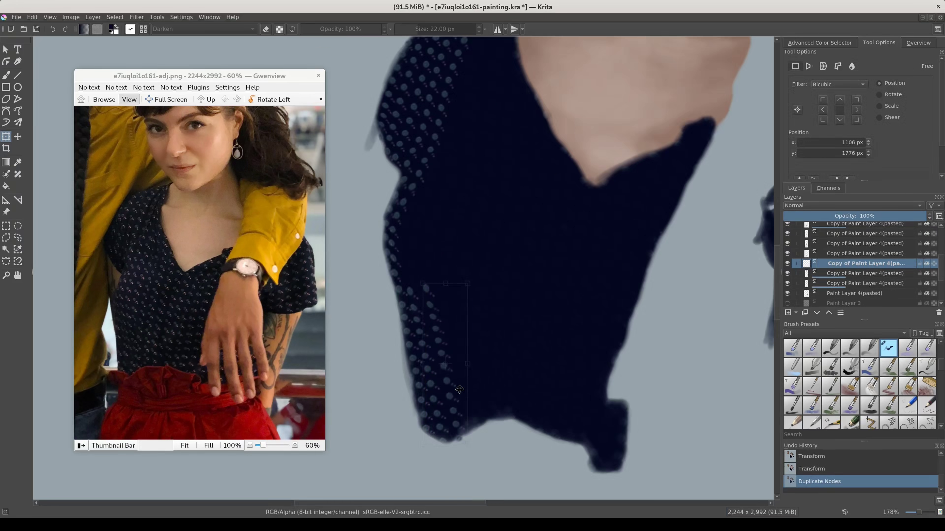
{"action": "scroll", "coordinate": [459, 389], "scroll_direction": "up", "scroll_amount": 1}
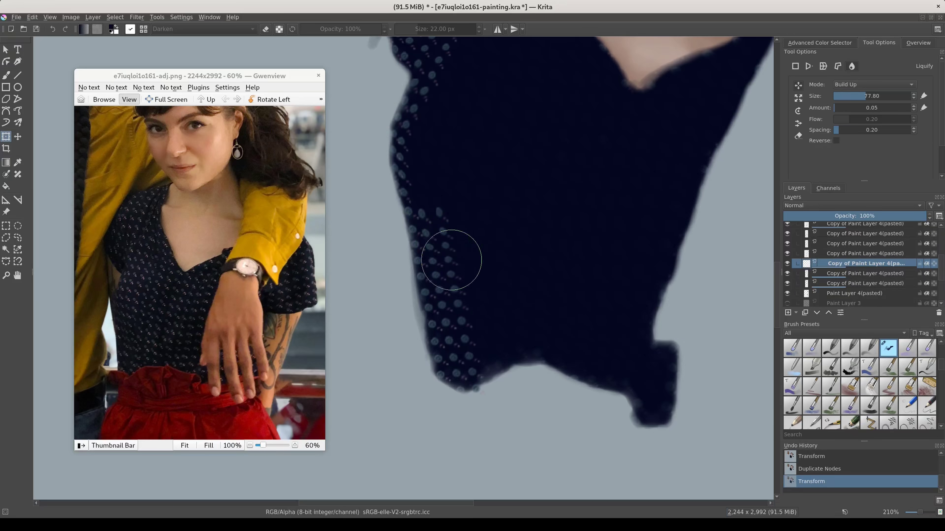
{"action": "left_click_drag", "start_coordinate": [451, 260], "coordinate": [584, 276]}
{"action": "key", "text": "Insert"}
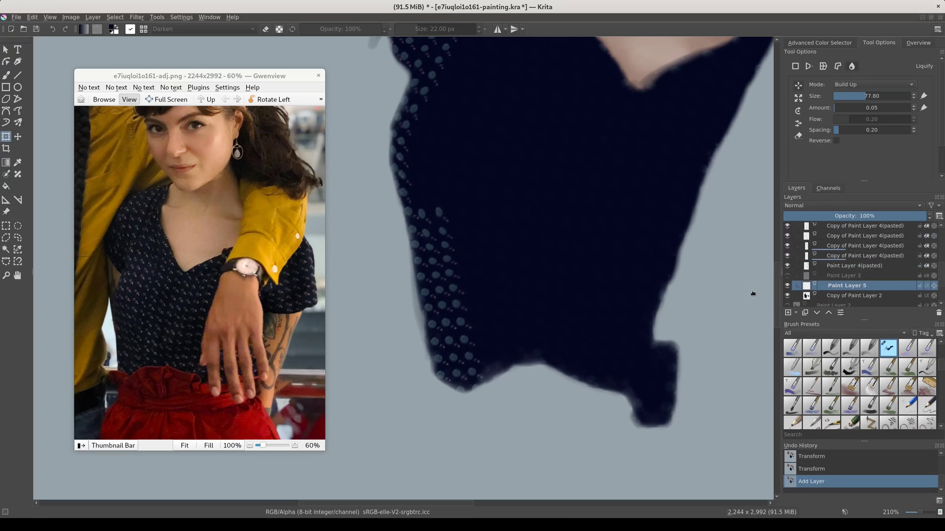
Pick a slightly different dress colour and paint strokes onto the dress.
{"action": "key", "text": "b"}
{"action": "scroll", "coordinate": [706, 103], "scroll_direction": "down", "scroll_amount": 5}
{"action": "left_click", "coordinate": [874, 136]}
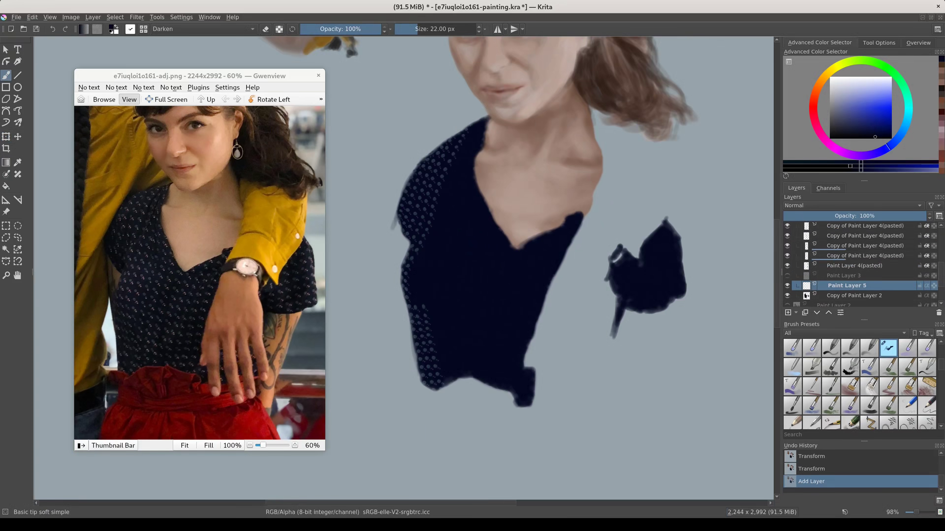
{"action": "left_click_drag", "start_coordinate": [459, 141], "coordinate": [432, 191]}
Group the polka-dot copies into Group 6 and move the group lower in the layer stack.
{"action": "left_click", "coordinate": [840, 266]}
{"action": "left_click", "coordinate": [865, 226], "text": "shift"}
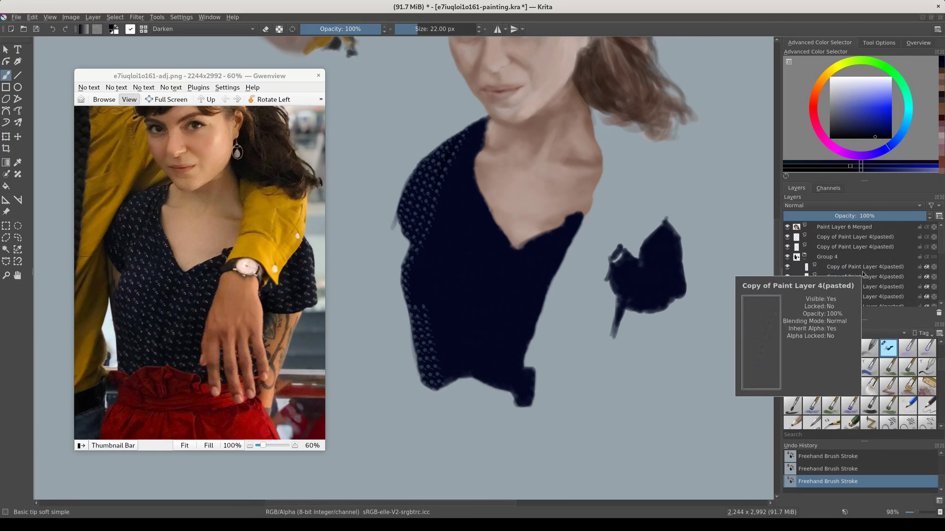
{"action": "key", "text": "ctrl+g"}
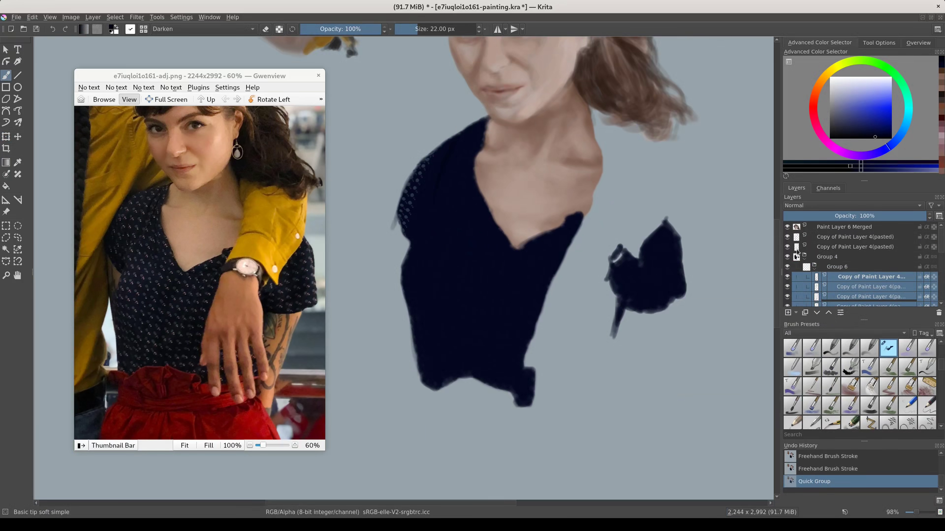
{"action": "left_click_drag", "start_coordinate": [855, 253], "coordinate": [861, 308]}
{"action": "key", "text": "ctrl+Page_Up"}
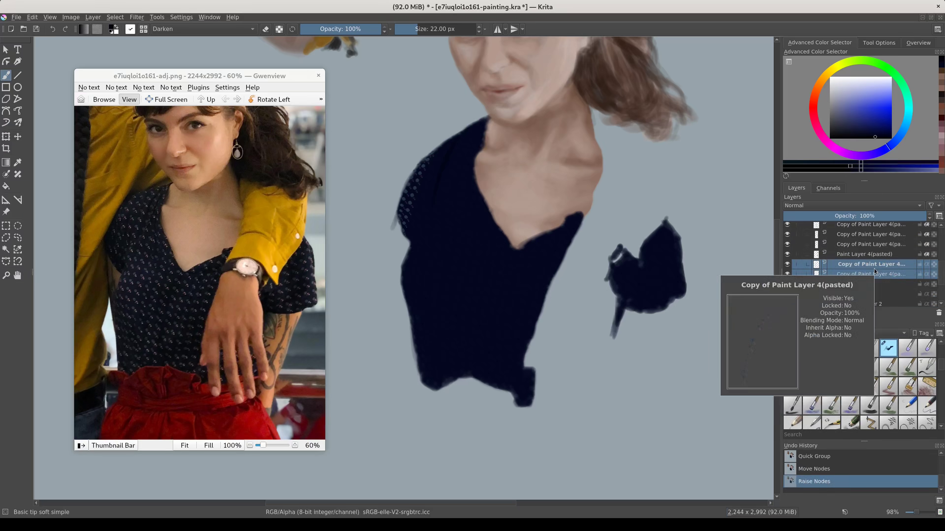
{"action": "left_click_drag", "start_coordinate": [861, 273], "coordinate": [863, 267]}
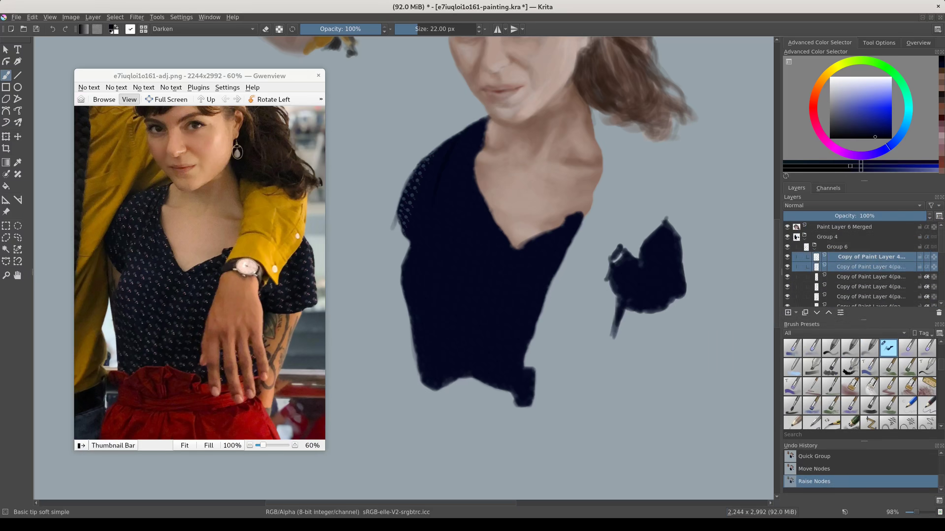
Paint a dark stroke on the dress's left shoulder on Paint Layer 5.
{"action": "left_click", "coordinate": [856, 276]}
{"action": "key", "text": "ctrl+m"}
{"action": "key", "text": "Escape"}
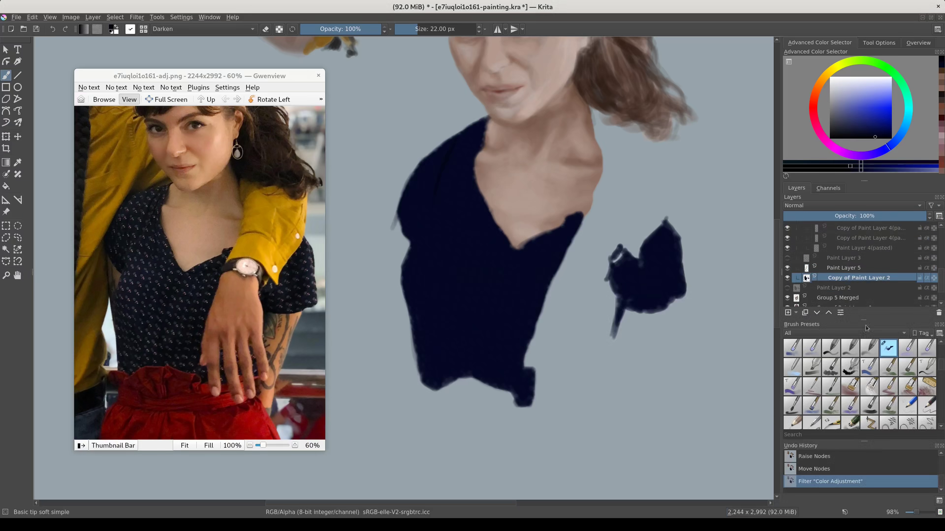
{"action": "key", "text": "Page_Up"}
{"action": "left_click_drag", "start_coordinate": [424, 206], "coordinate": [431, 163]}
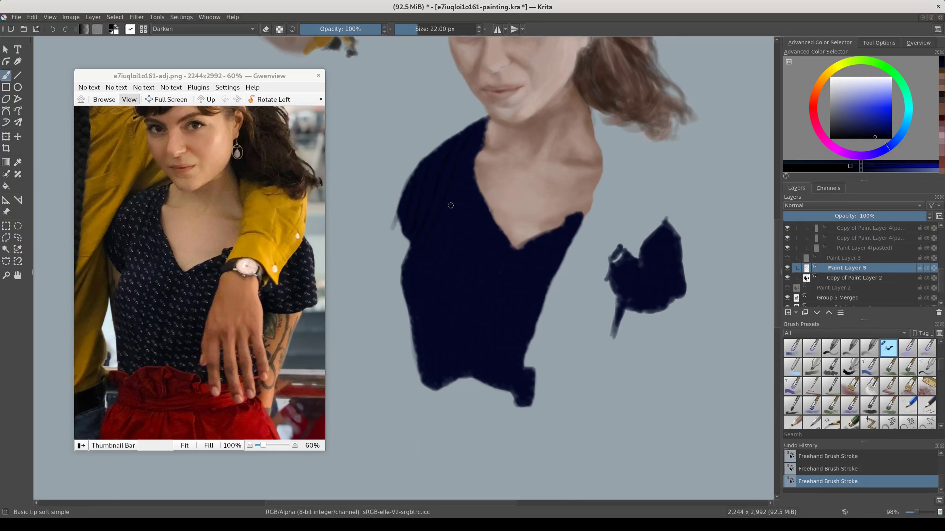
Paint dark vertical fold stripes on the dress, merge them down and set opacity to 63%.
{"action": "key", "text": "ctrl+t"}
{"action": "key", "text": "b"}
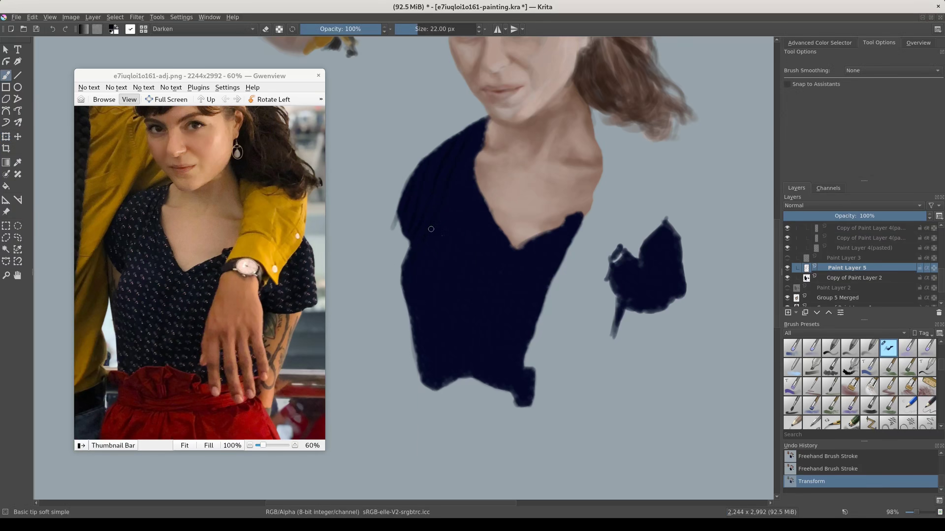
{"action": "key", "text": "i"}
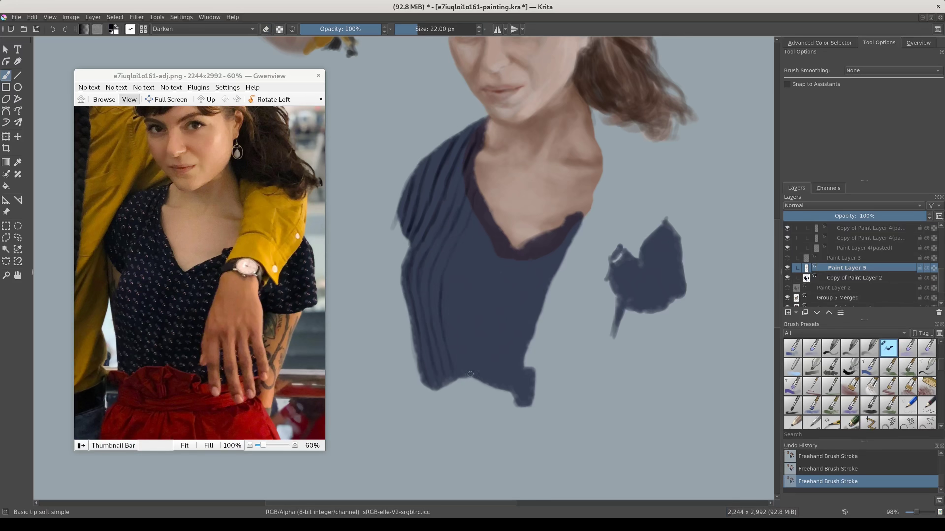
{"action": "key", "text": "ctrl+z"}
{"action": "key", "text": "ctrl+z"}
{"action": "key", "text": "ctrl+shift+z"}
{"action": "key", "text": "ctrl+shift+z"}
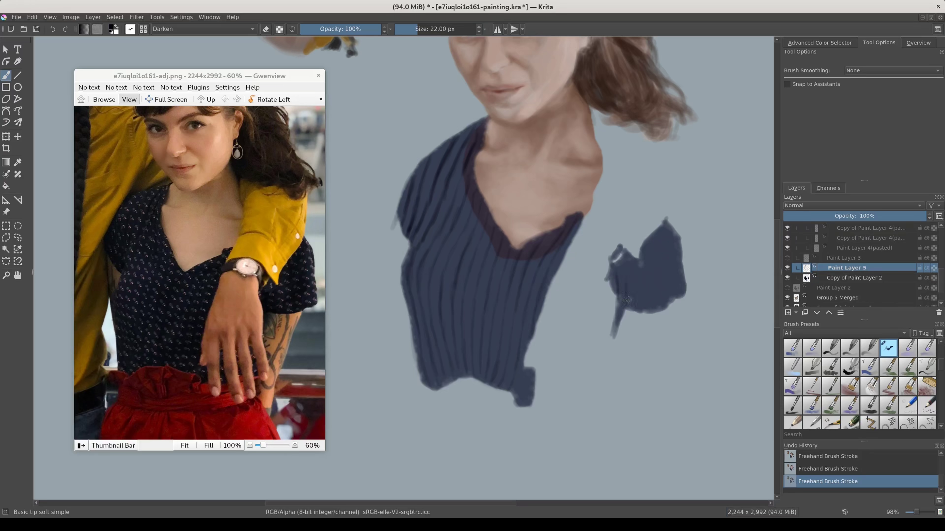
{"action": "key", "text": "ctrl+j"}
{"action": "key", "text": "ctrl+e"}
{"action": "left_click_drag", "start_coordinate": [899, 215], "coordinate": [874, 215]}
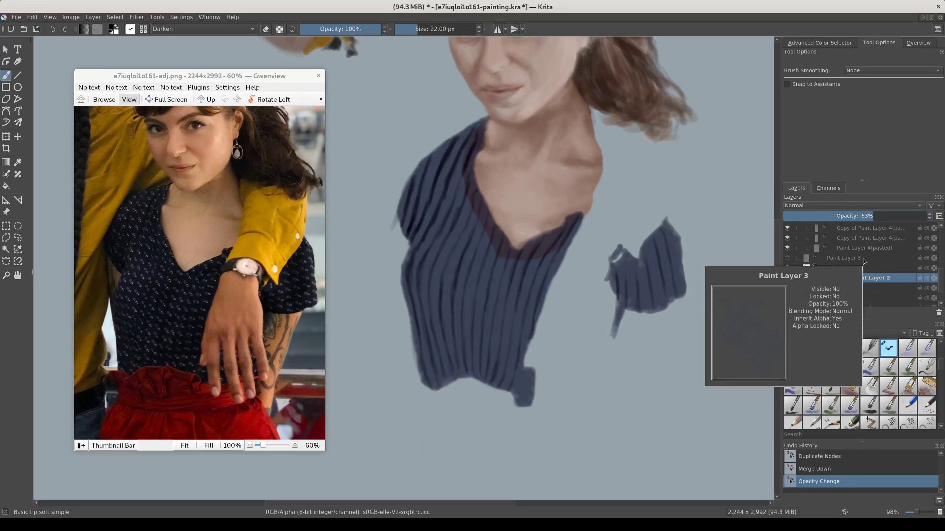
Ungroup the polka-dot copies and select a dot copy layer for transforming.
{"action": "key", "text": "ctrl+alt+g"}
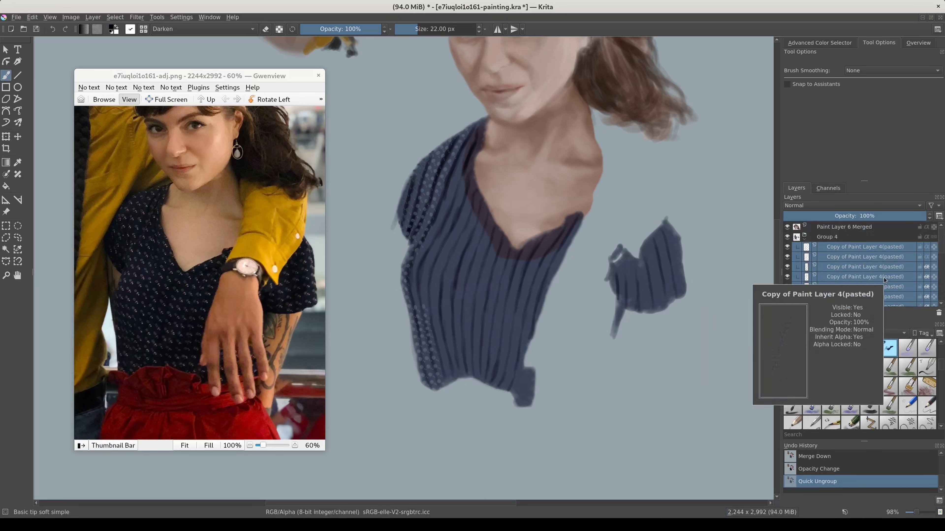
{"action": "key", "text": "ctrl+t"}
{"action": "scroll", "coordinate": [856, 268], "scroll_direction": "down", "scroll_amount": 2}
{"action": "left_click", "coordinate": [838, 256]}
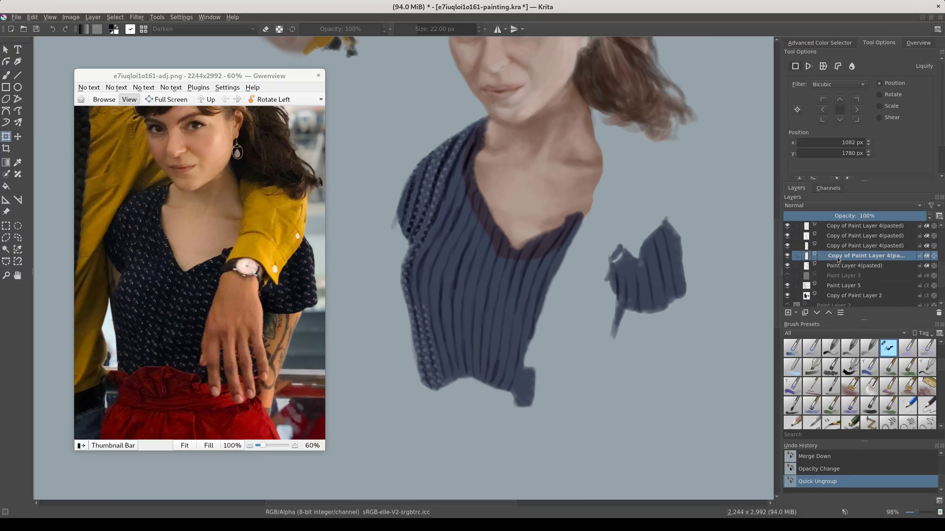
{"action": "left_click", "coordinate": [852, 235]}
{"action": "scroll", "coordinate": [485, 365], "scroll_direction": "up", "scroll_amount": 1}
Duplicate dot layers and liquify-warp them along the fold and the dress's left edge.
{"action": "key", "text": "Return"}
{"action": "key", "text": "ctrl+j"}
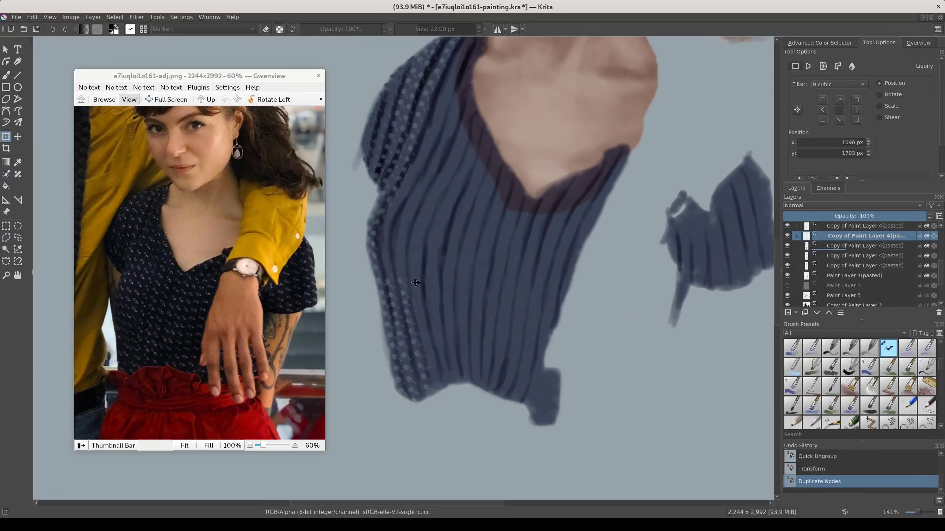
{"action": "left_click_drag", "start_coordinate": [426, 147], "coordinate": [446, 208]}
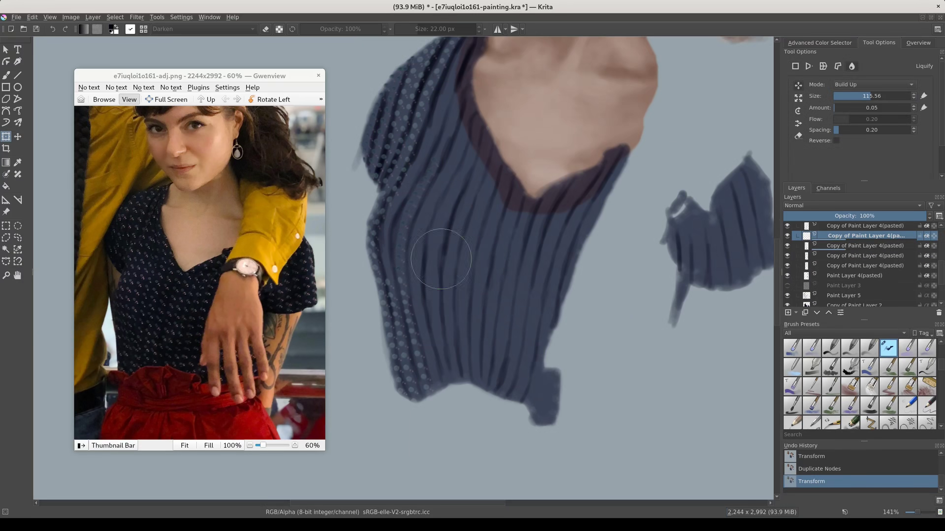
{"action": "key", "text": "ctrl+j"}
{"action": "left_click_drag", "start_coordinate": [416, 268], "coordinate": [402, 156]}
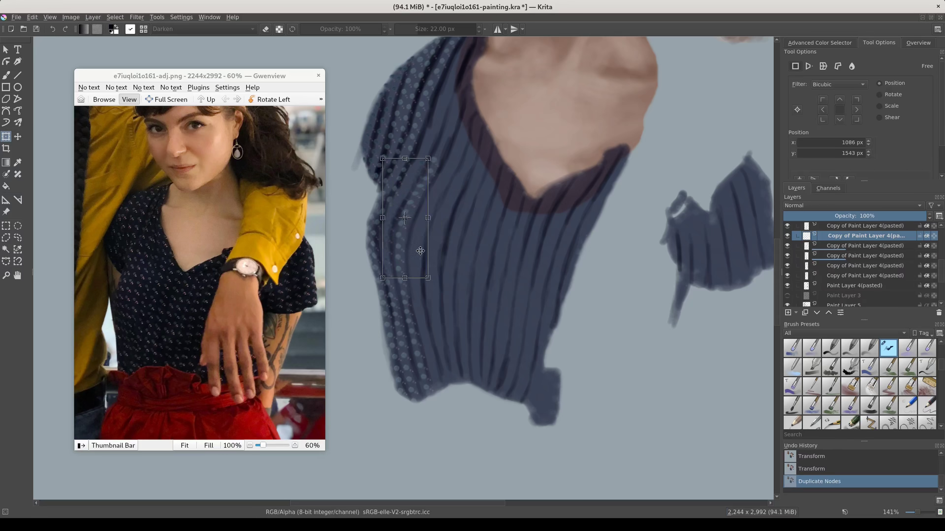
{"action": "left_click_drag", "start_coordinate": [390, 223], "coordinate": [433, 167]}
{"action": "key", "text": "Return"}
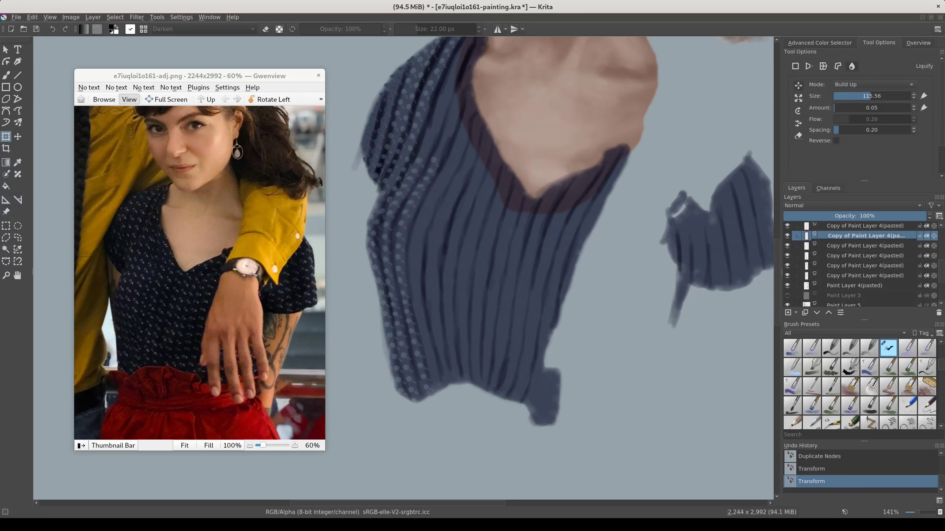
Nudge a dot copy near the shoulder, then duplicate the sixth copy and warp it near the collar.
{"action": "key", "text": "ctrl+g"}
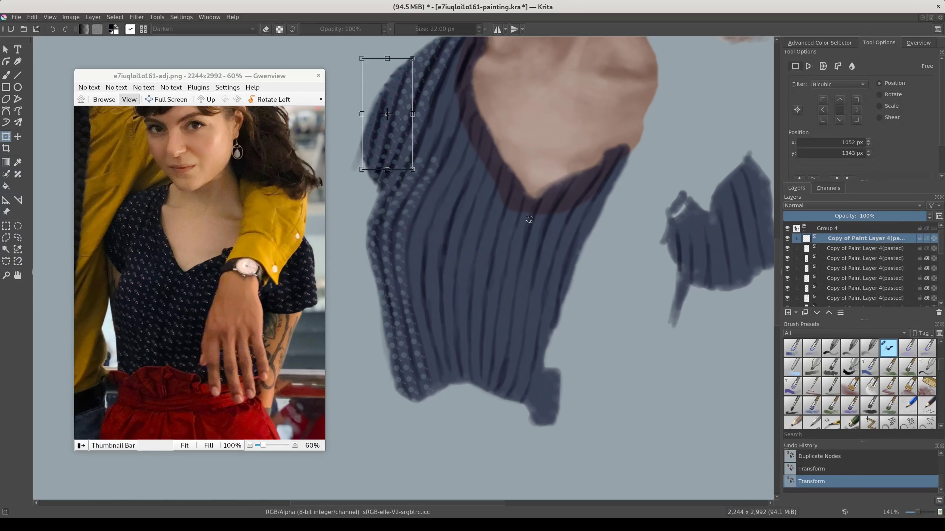
{"action": "left_click_drag", "start_coordinate": [403, 151], "coordinate": [403, 156]}
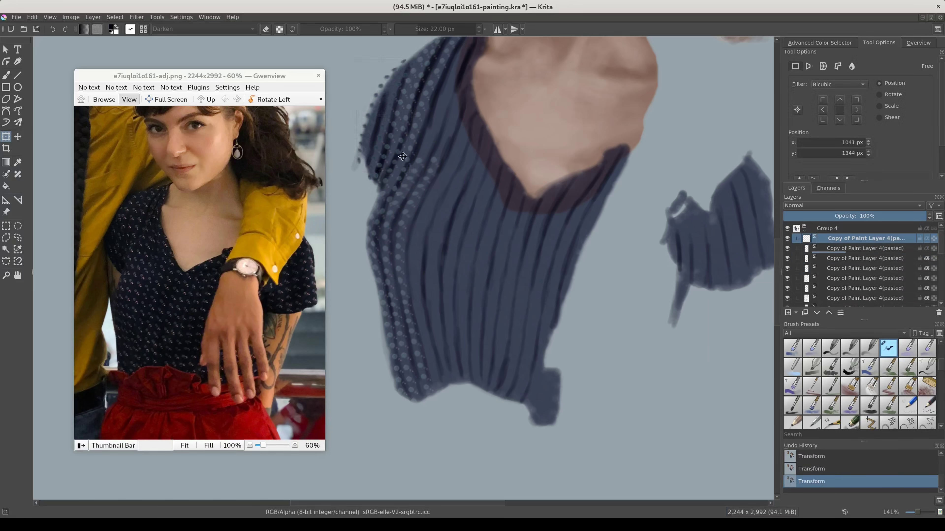
{"action": "key", "text": "Page_Down"}
{"action": "key", "text": "Page_Down"}
{"action": "key", "text": "Page_Down"}
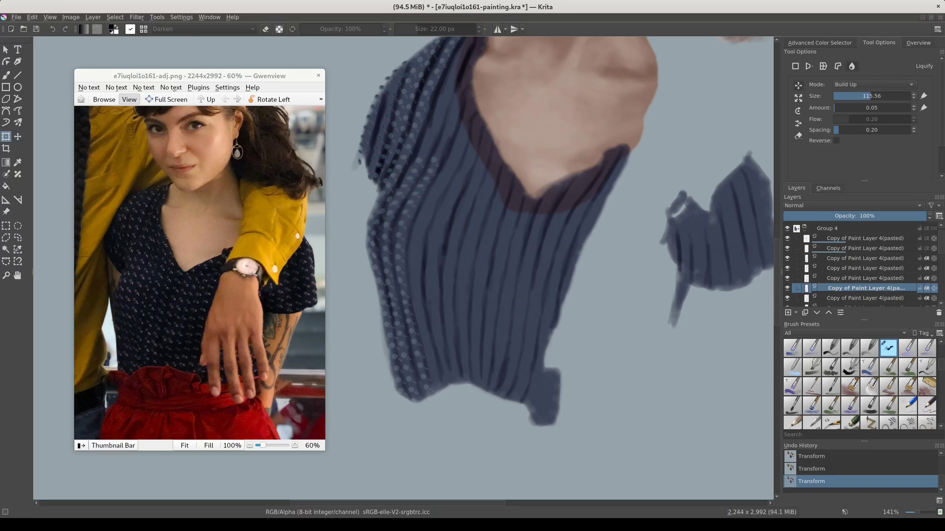
{"action": "left_click", "coordinate": [839, 247]}
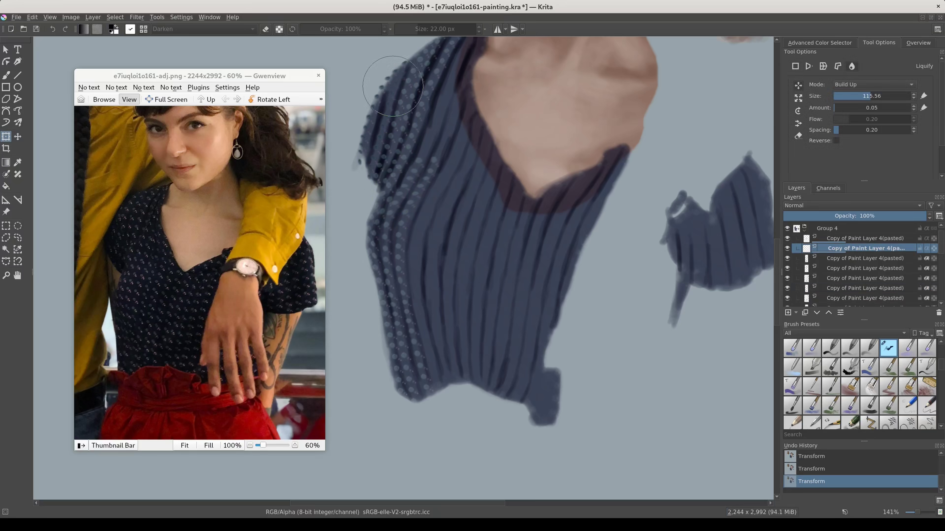
{"action": "key", "text": "Return"}
{"action": "left_click", "coordinate": [868, 289]}
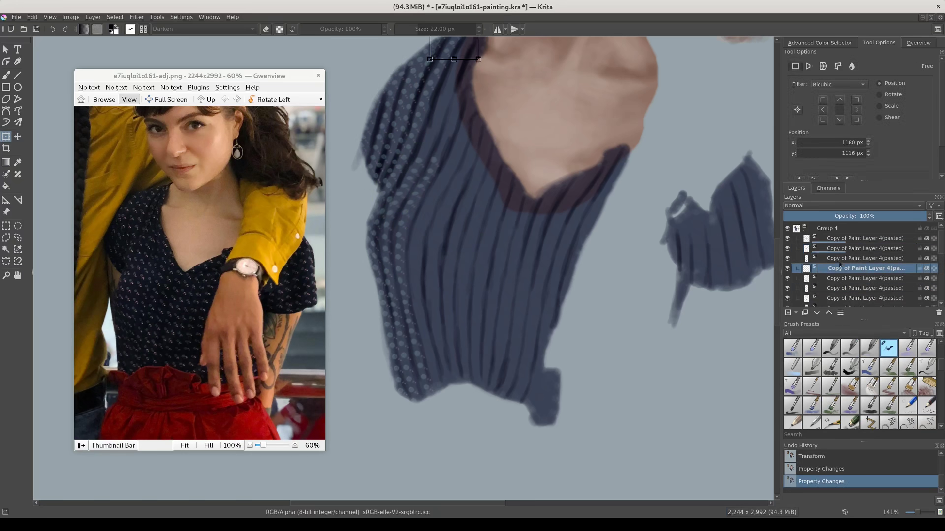
{"action": "key", "text": "ctrl+j"}
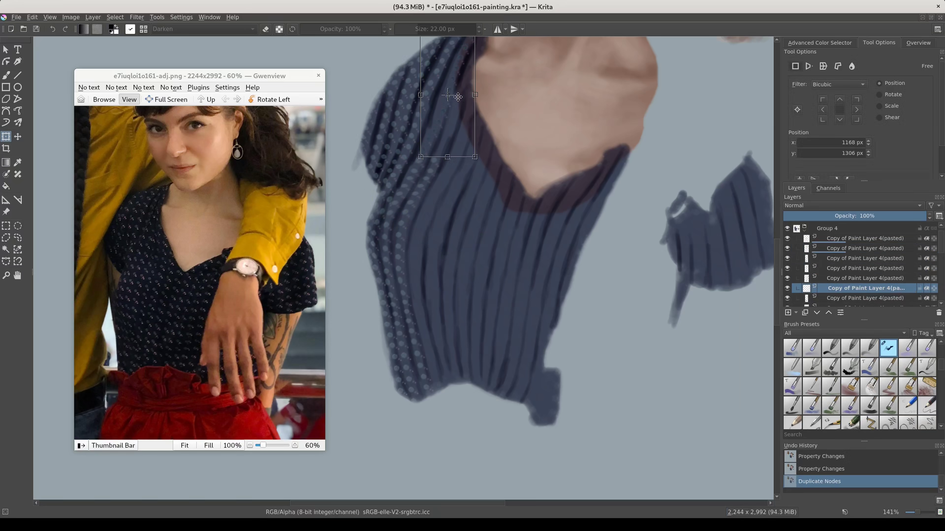
{"action": "left_click_drag", "start_coordinate": [446, 95], "coordinate": [470, 60]}
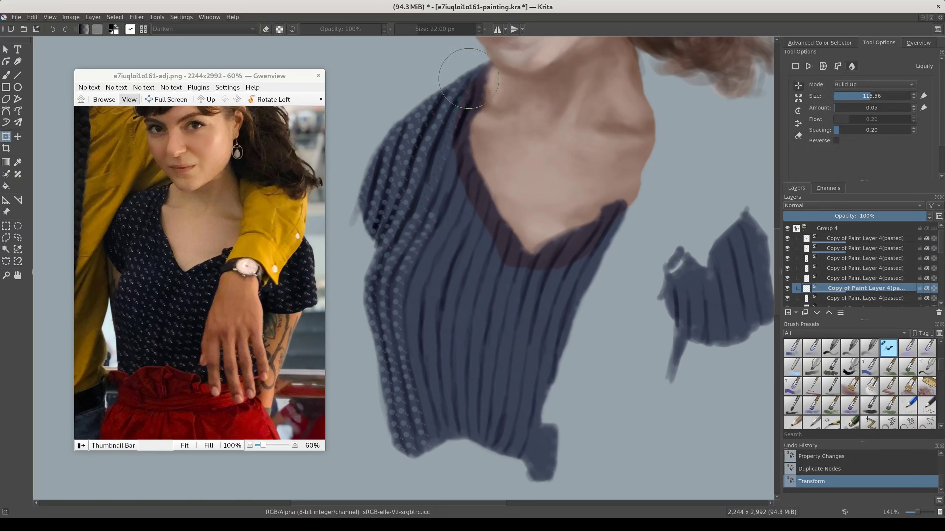
Duplicate a dotted stripe layer and liquify-warp the copy onto the dress's left side.
{"action": "left_click", "coordinate": [866, 257]}
{"action": "key", "text": "ctrl+j"}
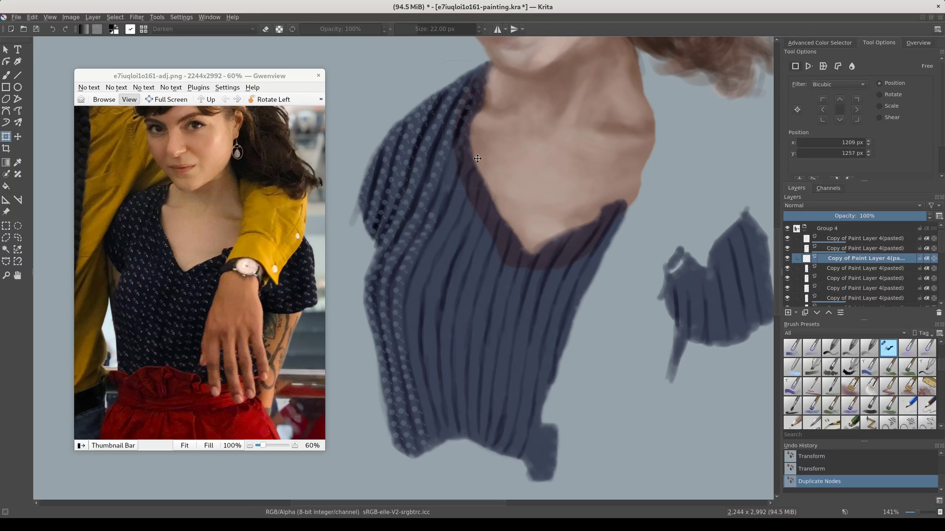
{"action": "left_click", "coordinate": [852, 66]}
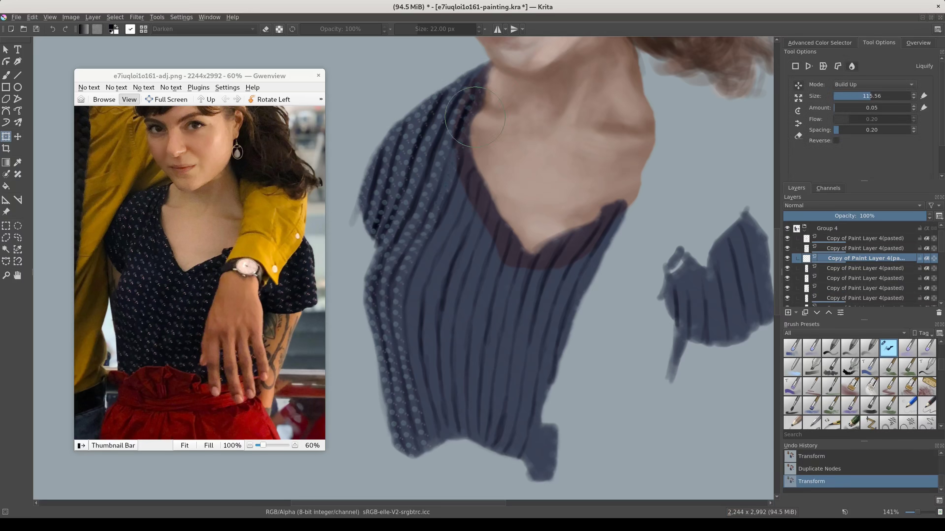
{"action": "left_click", "coordinate": [831, 279]}
{"action": "scroll", "coordinate": [518, 169], "scroll_direction": "up", "scroll_amount": 2}
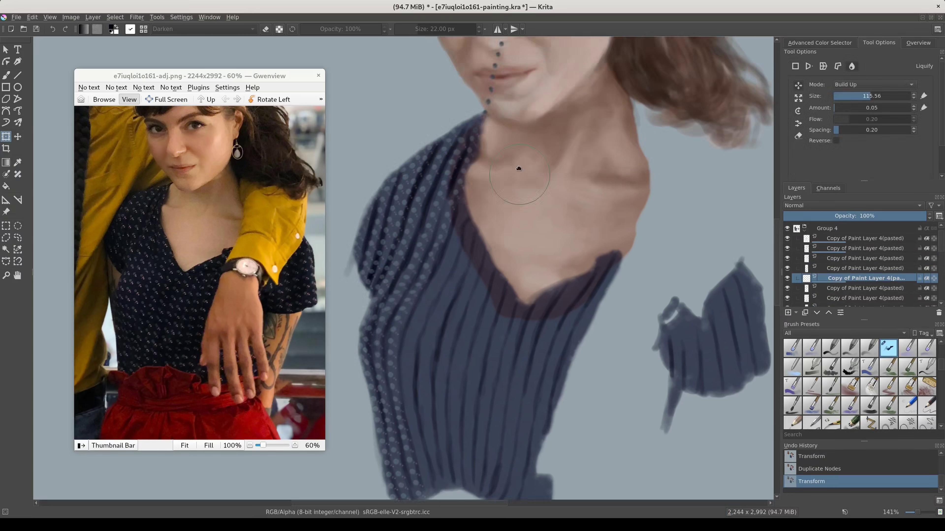
{"action": "key", "text": "Return"}
Add more dot copies, bending them along the left dress stripes toward the hem.
{"action": "left_click", "coordinate": [842, 258]}
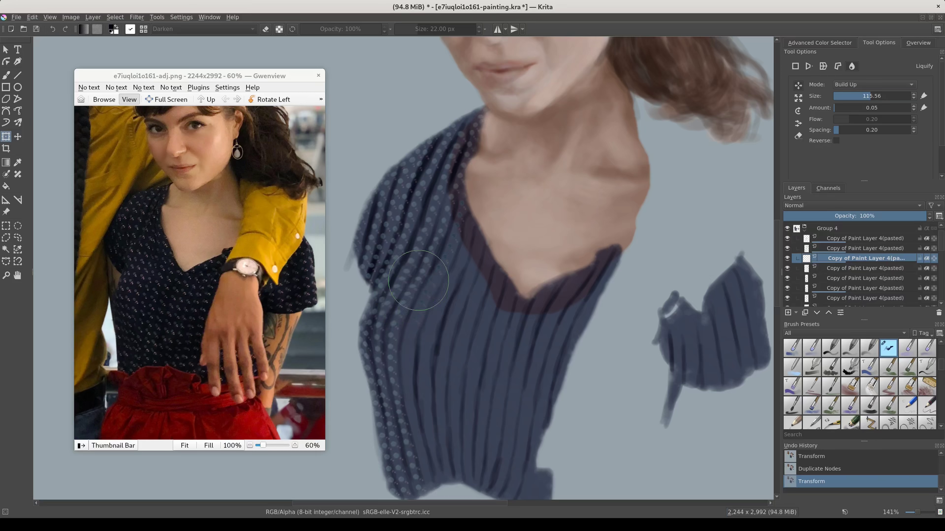
{"action": "key", "text": "Return"}
{"action": "key", "text": "ctrl+j"}
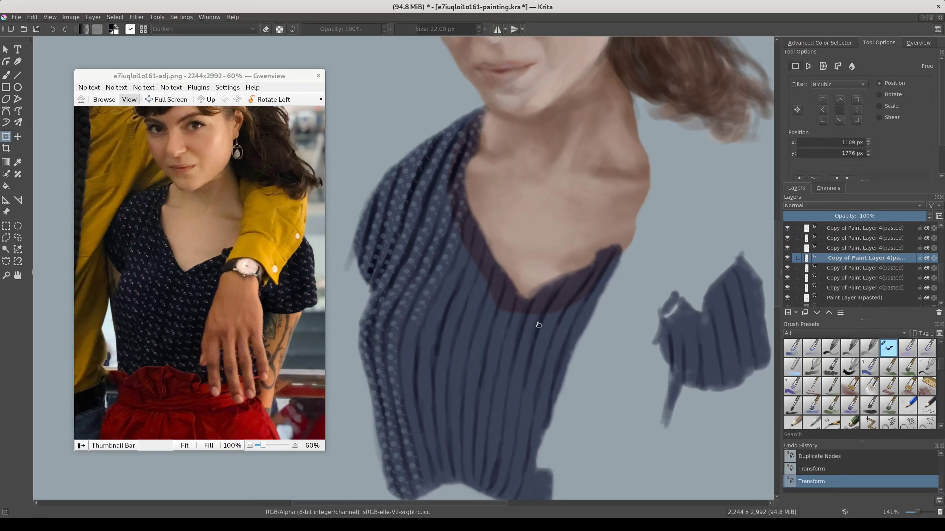
{"action": "key", "text": "ctrl+t"}
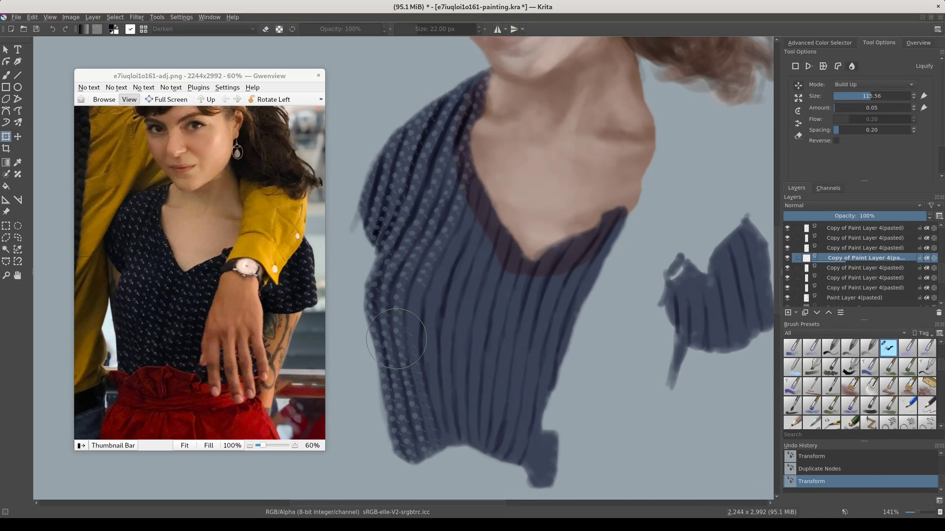
{"action": "left_click_drag", "start_coordinate": [434, 428], "coordinate": [431, 326]}
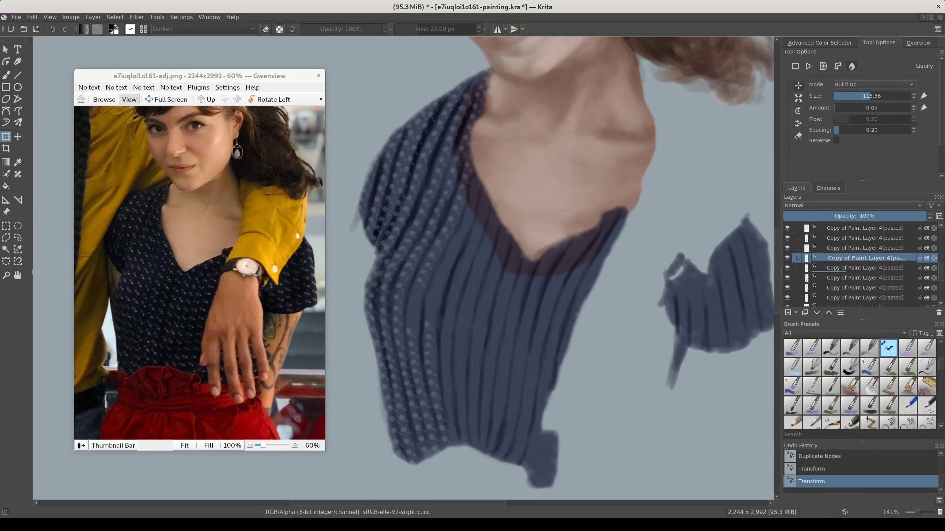
{"action": "key", "text": "ctrl+j"}
{"action": "key", "text": "ctrl+t"}
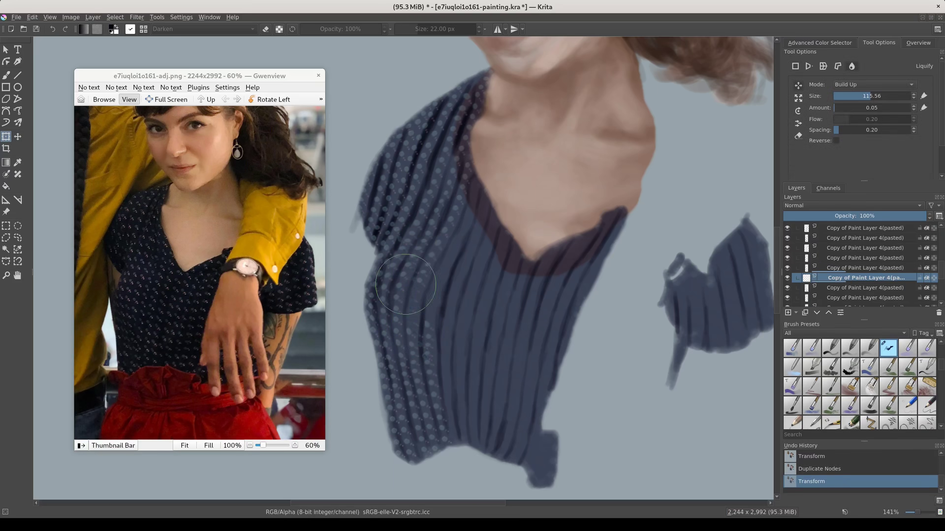
Paint a touch-up stroke on the dress, then duplicate and warp another dot copy.
{"action": "key", "text": "b"}
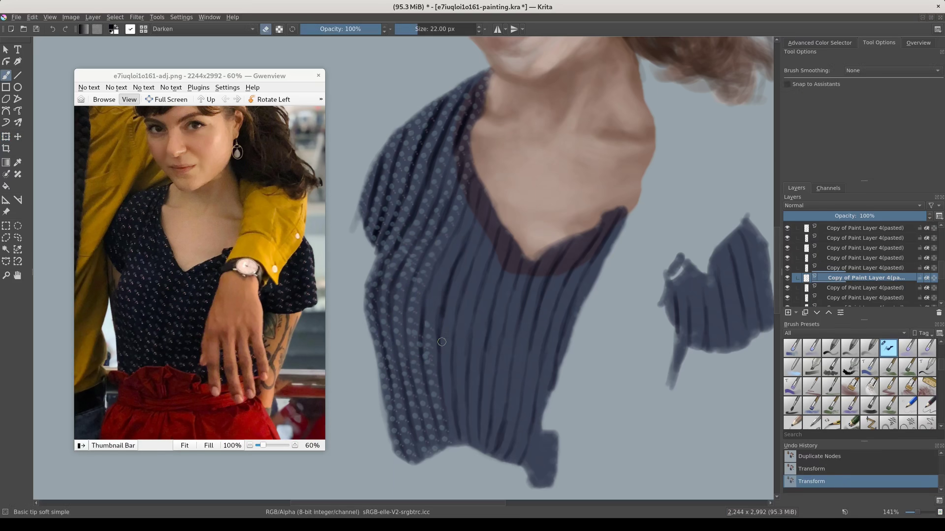
{"action": "left_click", "coordinate": [424, 389]}
{"action": "left_click", "coordinate": [425, 388]}
{"action": "key", "text": "ctrl+j"}
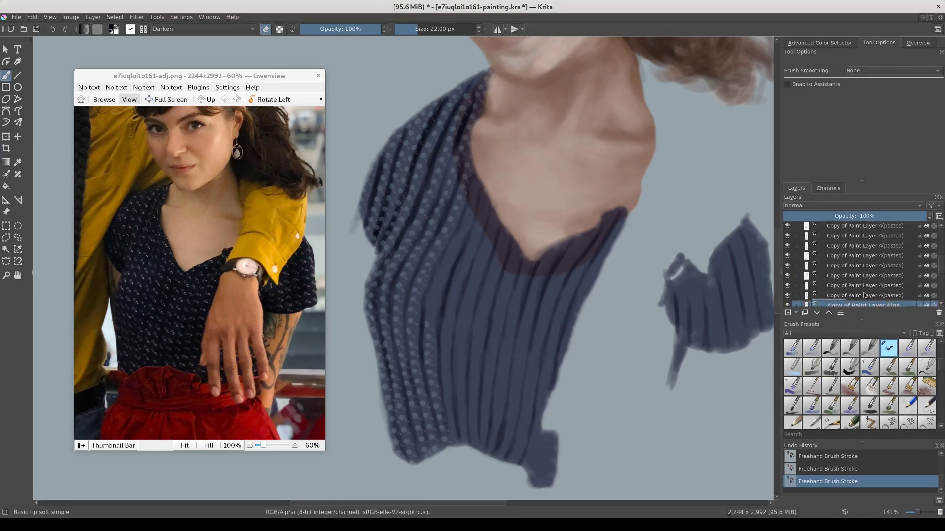
{"action": "key", "text": "ctrl+t"}
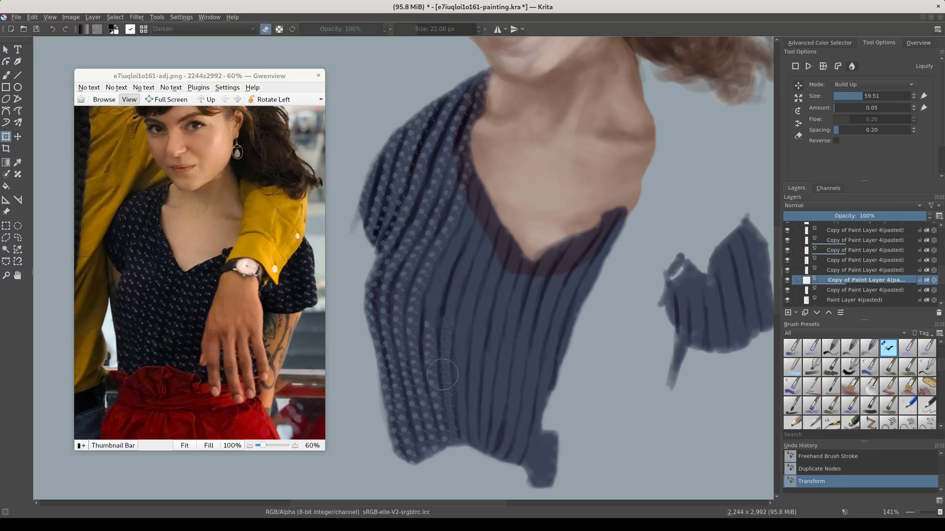
{"action": "left_click", "coordinate": [863, 250]}
{"action": "key", "text": "b"}
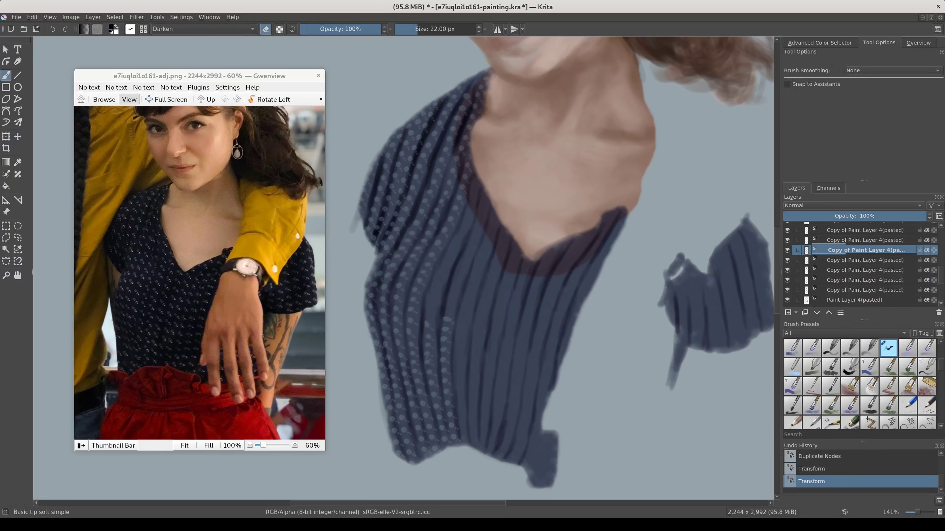
Duplicate a lower dotted stripe and warp it across the middle of the bodice.
{"action": "left_click", "coordinate": [827, 283]}
{"action": "key", "text": "ctrl+j"}
{"action": "key", "text": "ctrl+t"}
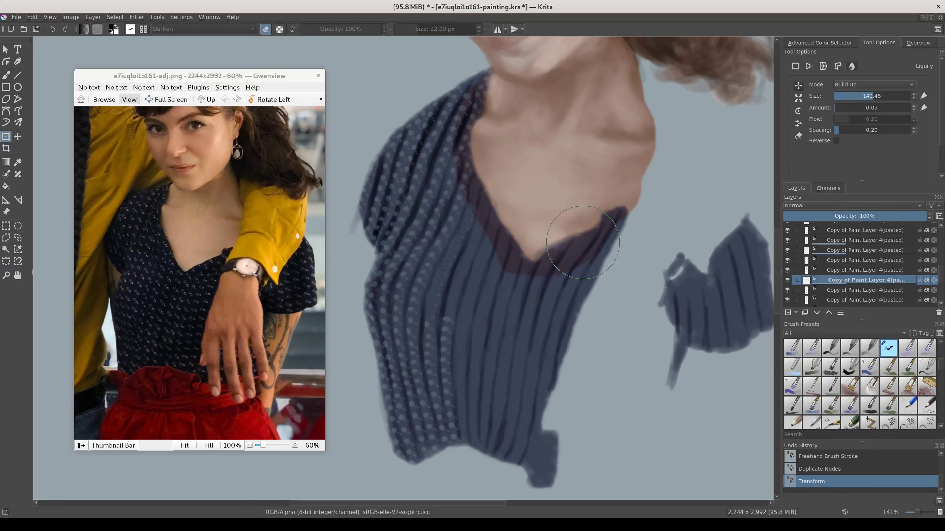
{"action": "left_click", "coordinate": [583, 243]}
{"action": "key", "text": "ctrl+j"}
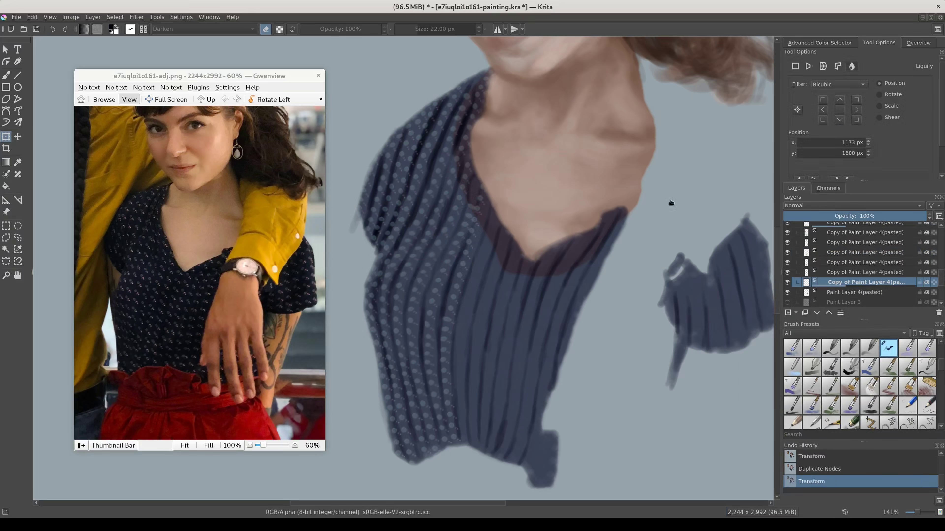
{"action": "key", "text": "ctrl+j"}
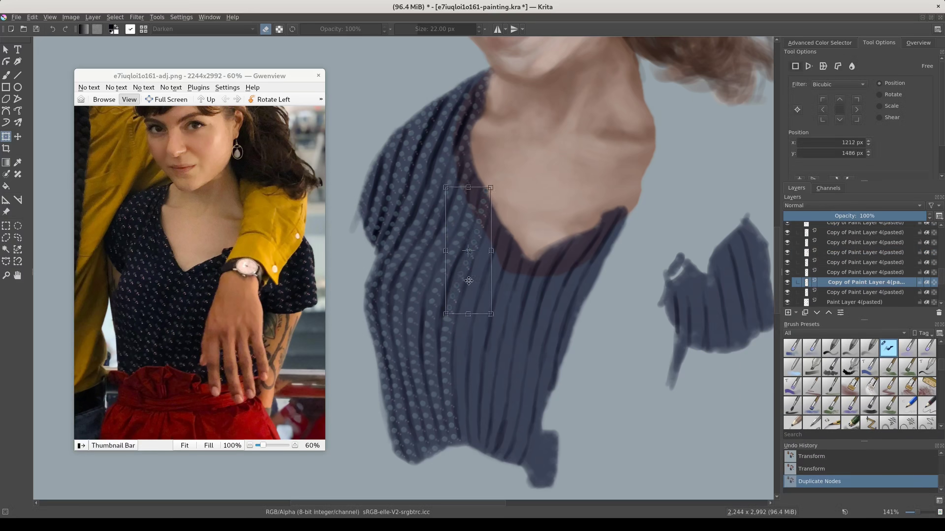
Select the copy above Paint Layer 4(pasted), undo and redo its placement, and duplicate it.
{"action": "left_click", "coordinate": [859, 292]}
{"action": "scroll", "coordinate": [859, 298], "scroll_direction": "down", "scroll_amount": 2}
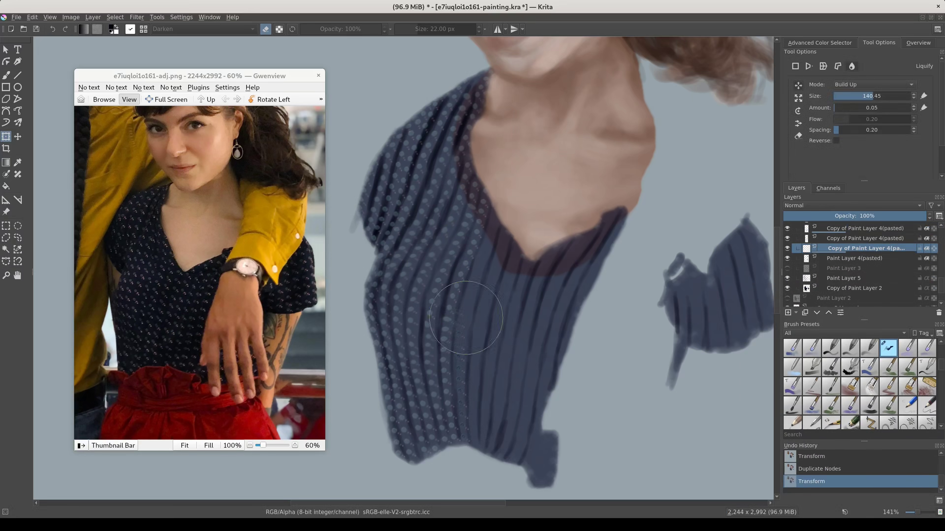
{"action": "key", "text": "ctrl+z"}
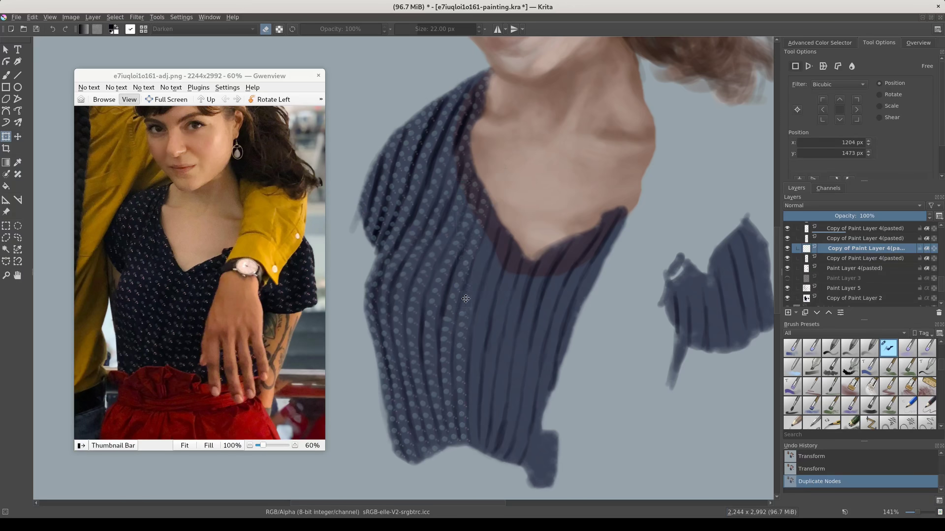
{"action": "key", "text": "ctrl+shift+z"}
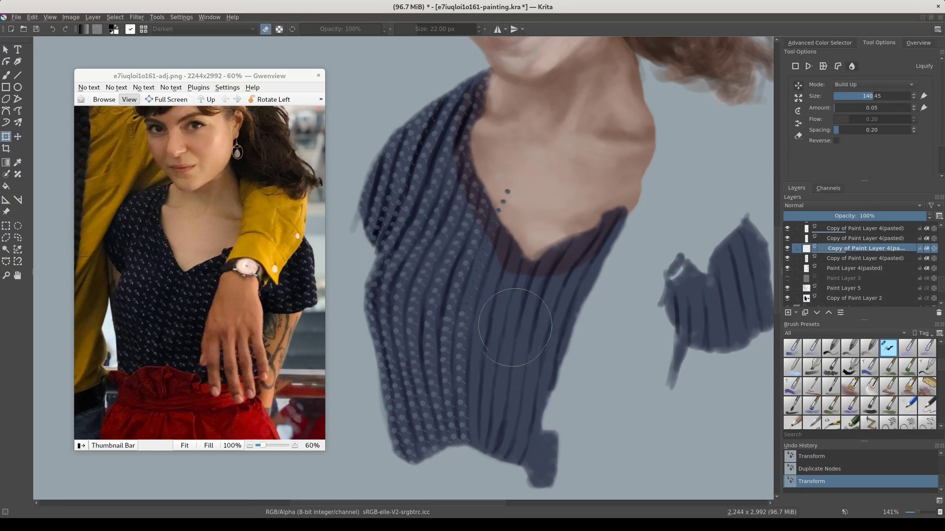
{"action": "key", "text": "ctrl+shift+z"}
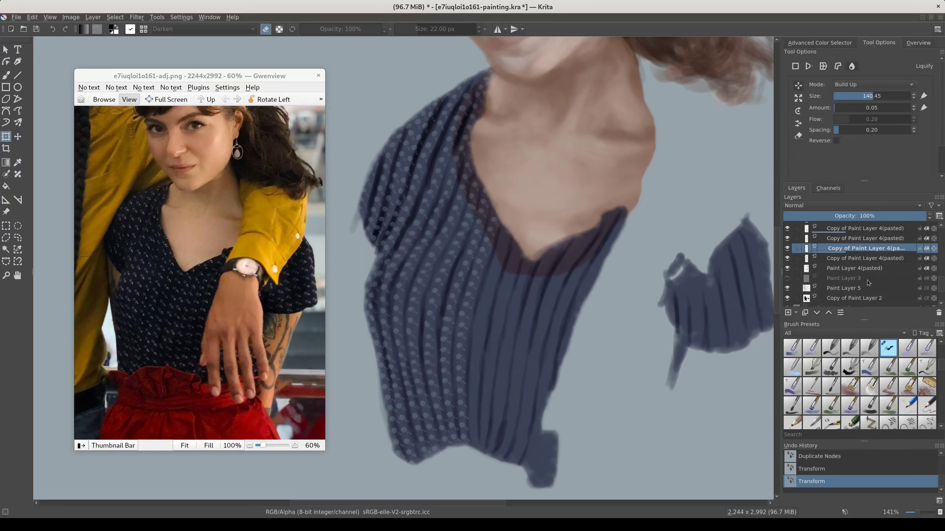
{"action": "key", "text": "ctrl+j"}
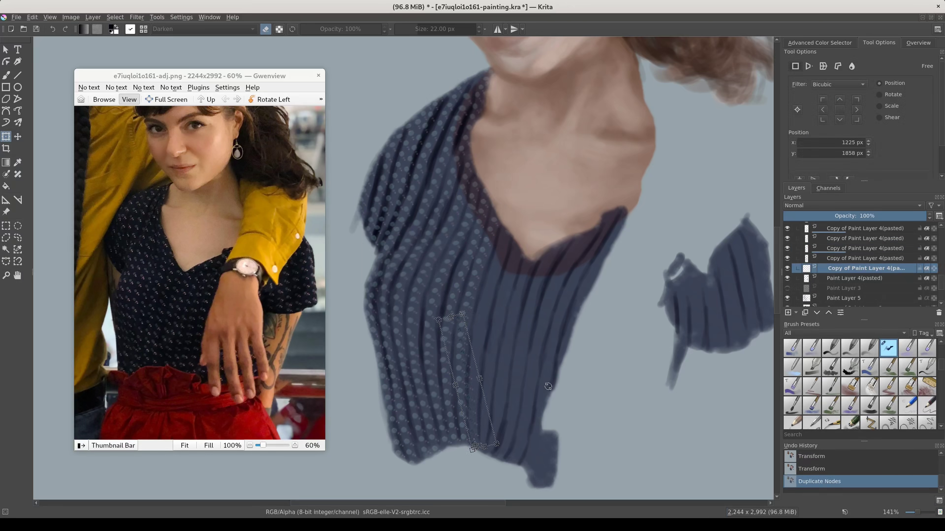
Warp dot copies near the neckline and move another strip onto the dress centre.
{"action": "key", "text": "ctrl+shift+z"}
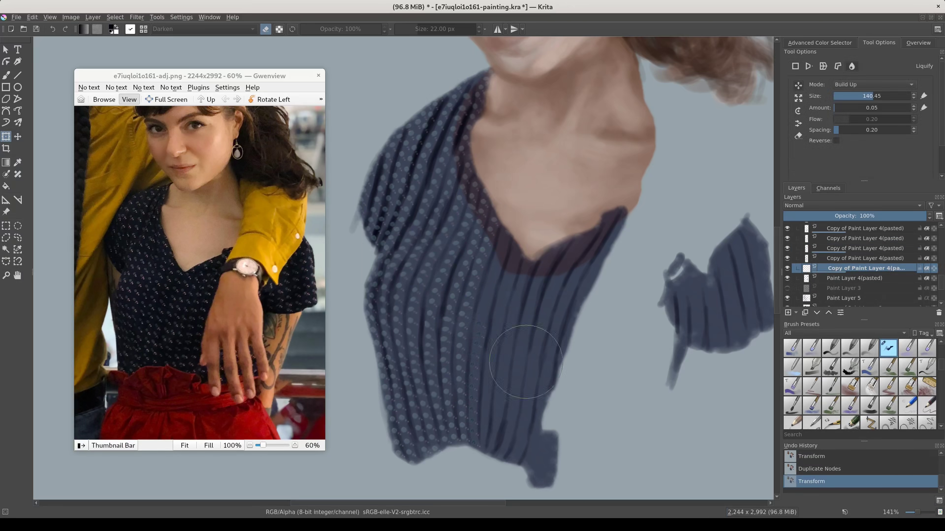
{"action": "key", "text": "ctrl+j"}
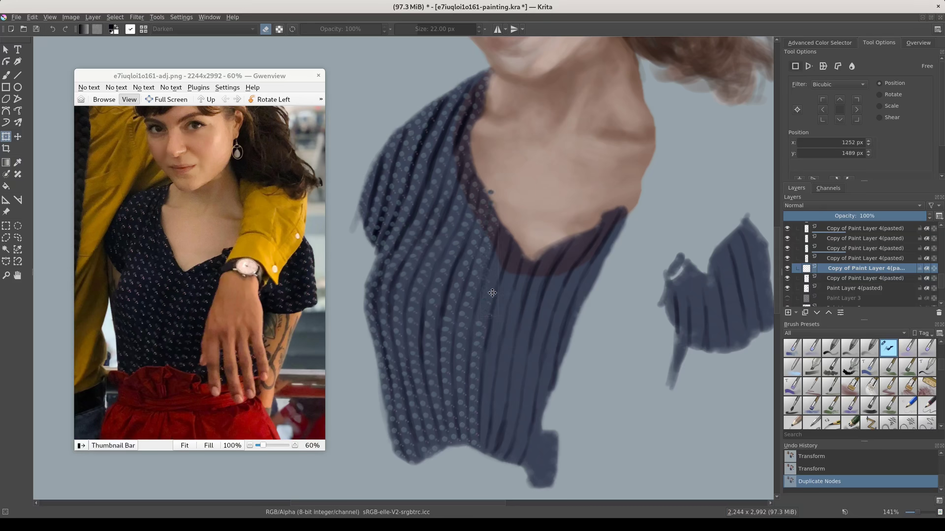
{"action": "left_click_drag", "start_coordinate": [500, 261], "coordinate": [509, 208]}
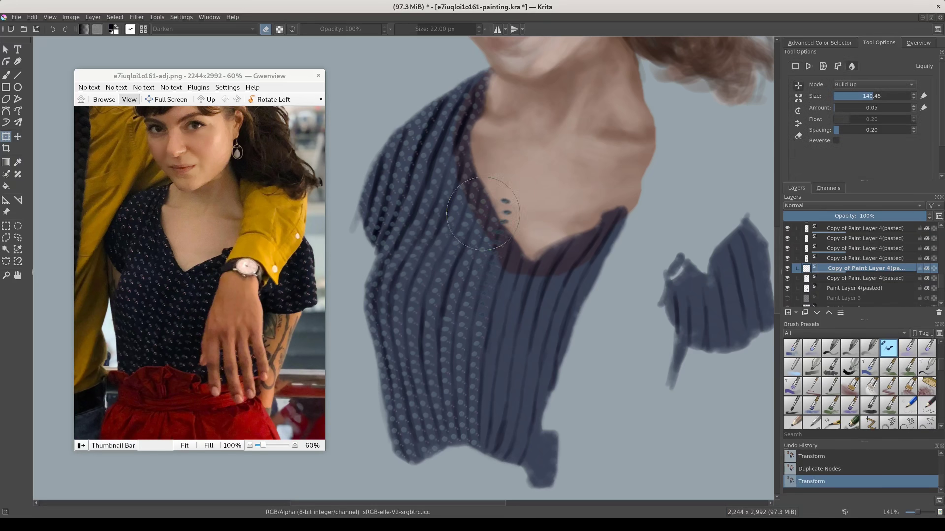
{"action": "left_click_drag", "start_coordinate": [509, 203], "coordinate": [509, 217]}
{"action": "left_click", "coordinate": [862, 291]}
{"action": "key", "text": "ctrl+j"}
{"action": "left_click_drag", "start_coordinate": [625, 383], "coordinate": [497, 383]}
{"action": "key", "text": "Return"}
Add more dot copies warped along the neckline, removing a stray dot column.
{"action": "key", "text": "ctrl+j"}
{"action": "key", "text": "ctrl+t"}
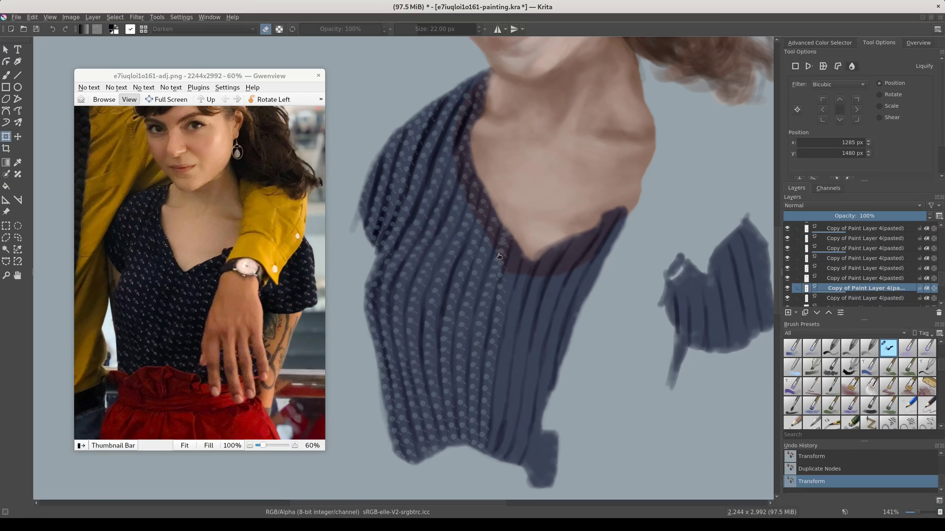
{"action": "left_click_drag", "start_coordinate": [498, 256], "coordinate": [538, 201]}
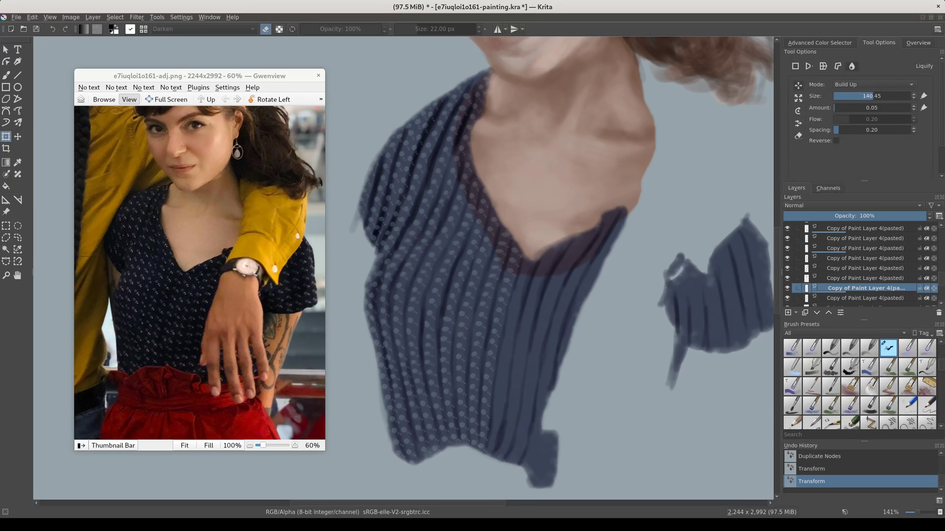
{"action": "key", "text": "ctrl+j"}
{"action": "key", "text": "ctrl+t"}
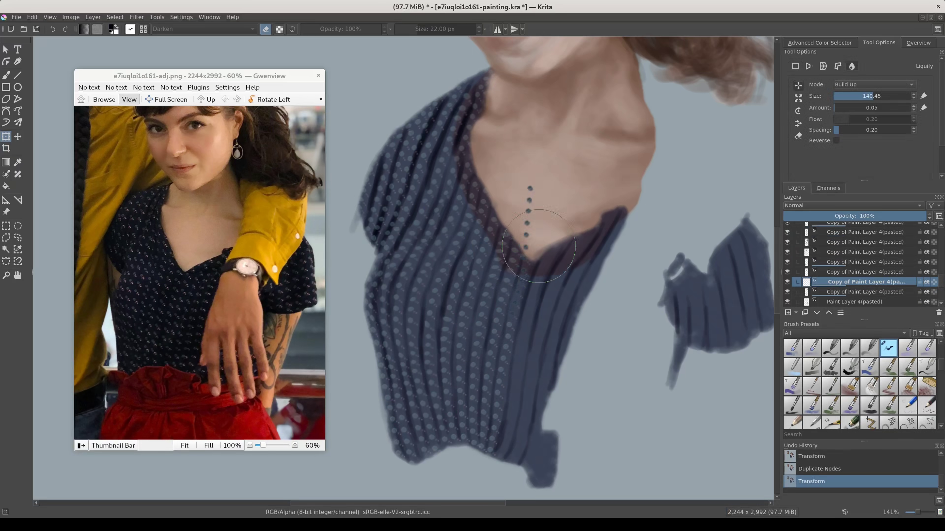
{"action": "key", "text": "Return"}
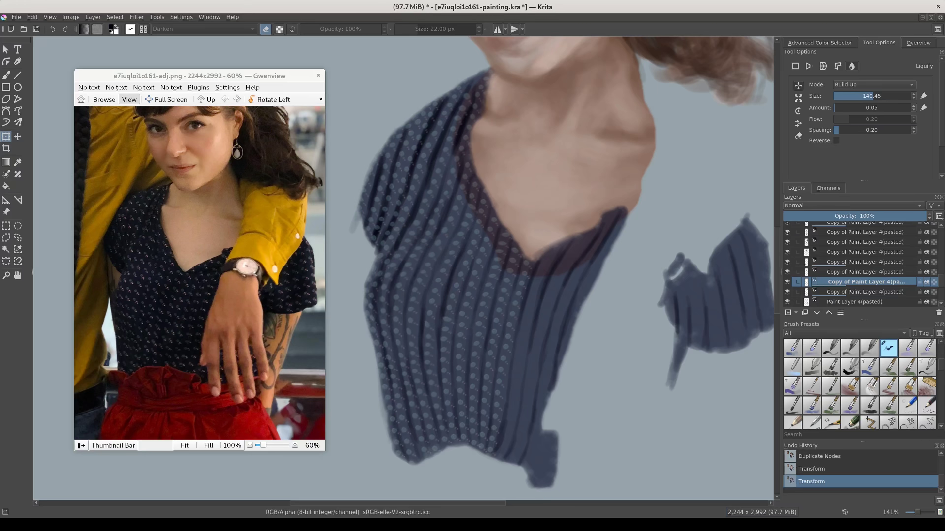
{"action": "key", "text": "ctrl+j"}
{"action": "key", "text": "ctrl+t"}
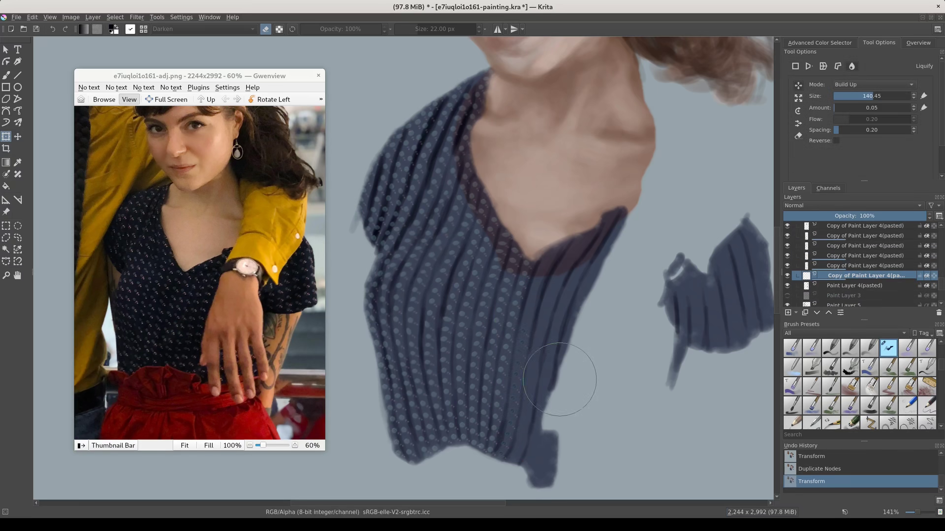
Push the neckline dot column upward and bend further copies along the collar.
{"action": "key", "text": "ctrl+j"}
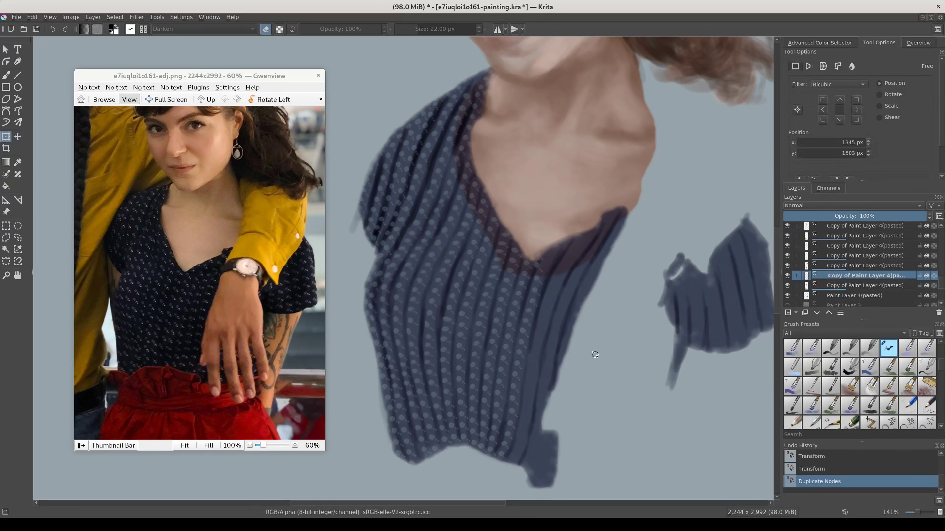
{"action": "left_click_drag", "start_coordinate": [562, 301], "coordinate": [559, 209]}
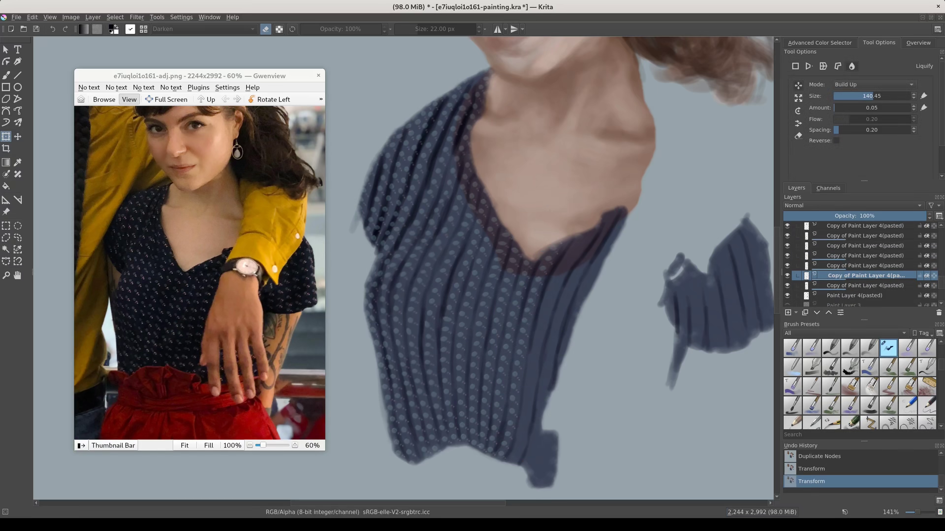
{"action": "key", "text": "ctrl+j"}
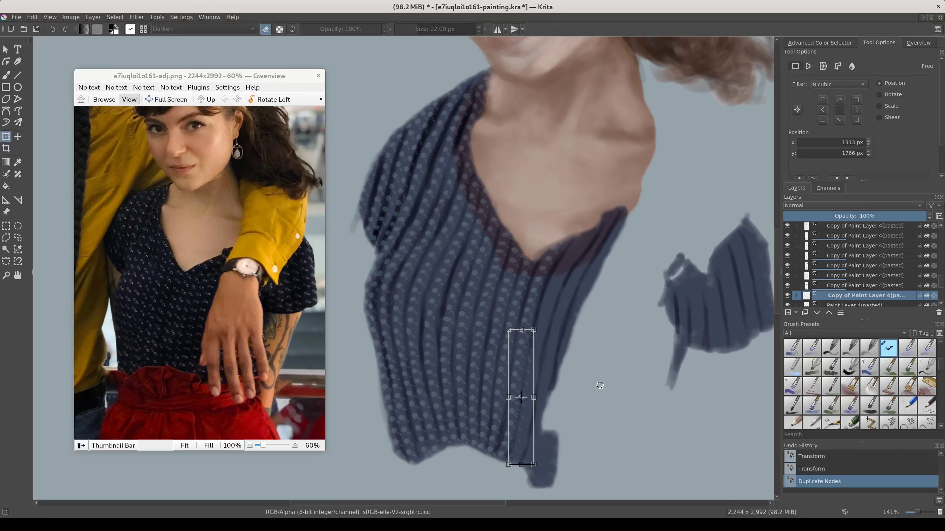
{"action": "key", "text": "ctrl+alt+i"}
{"action": "key", "text": "Escape"}
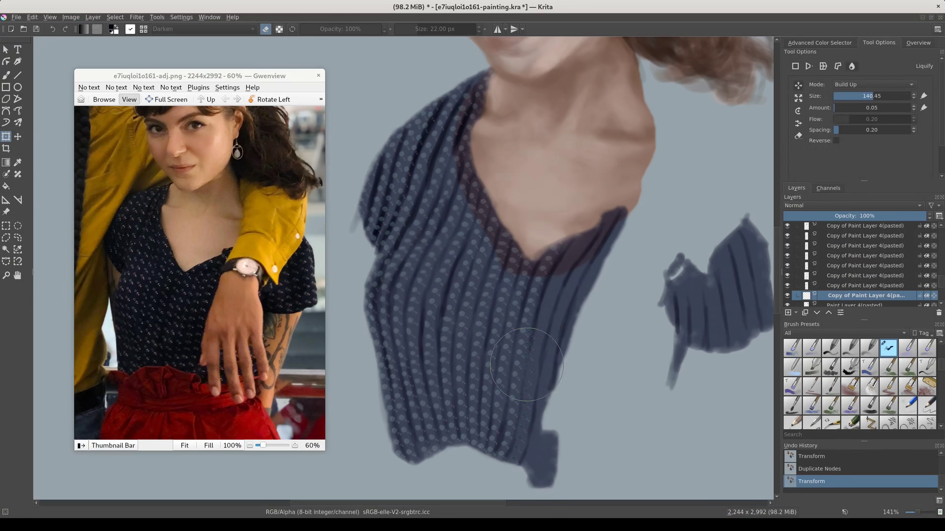
{"action": "key", "text": "ctrl+j"}
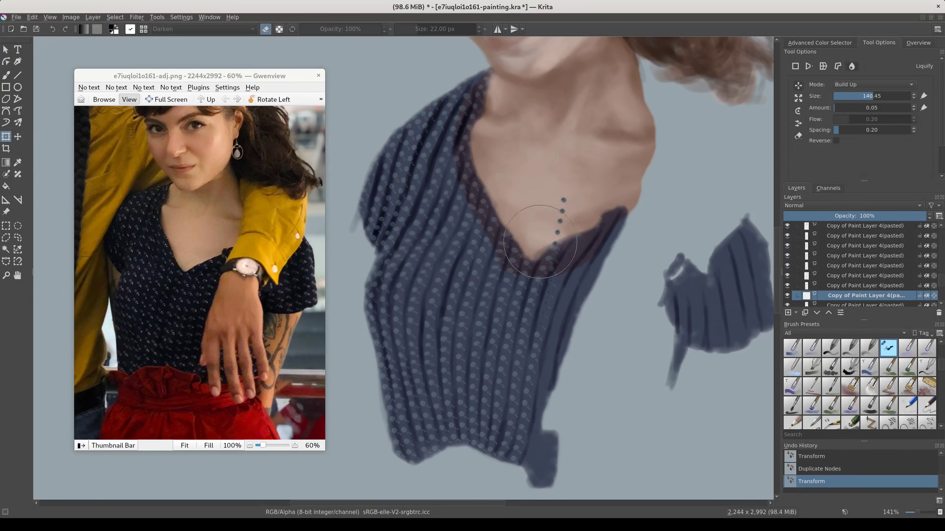
{"action": "left_click_drag", "start_coordinate": [572, 228], "coordinate": [565, 246]}
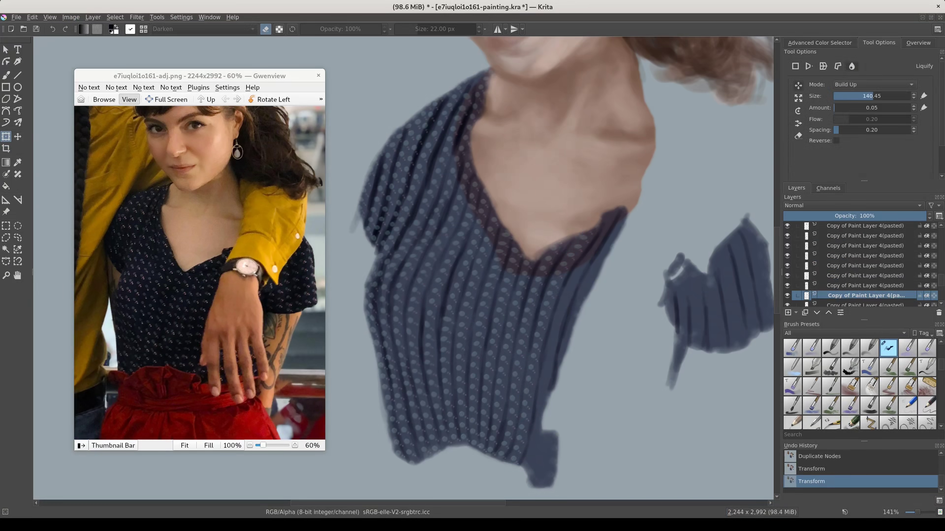
{"action": "key", "text": "ctrl+j"}
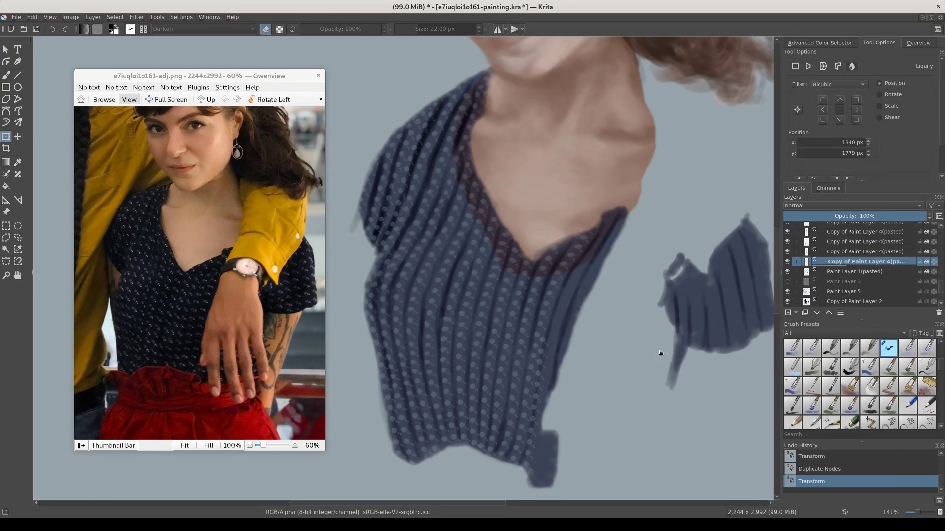
{"action": "key", "text": "ctrl+t"}
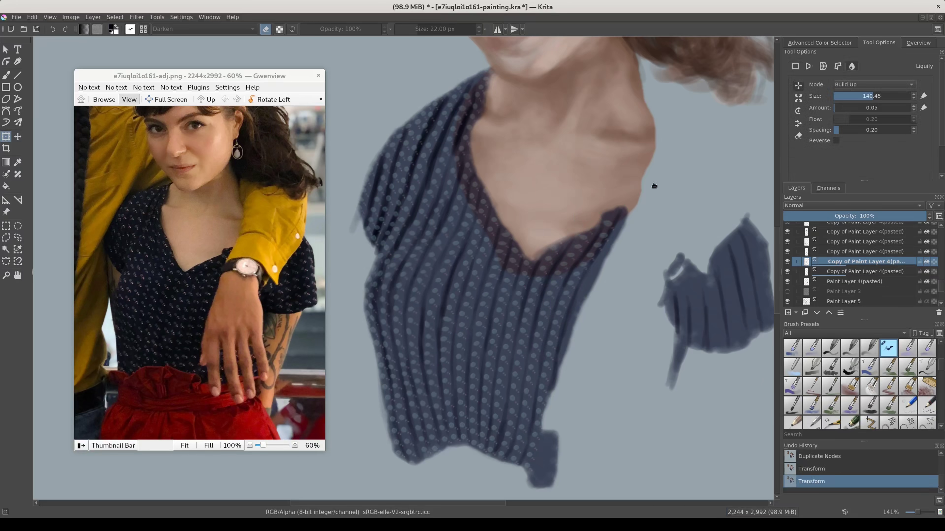
Duplicate and warp another row of dots across the bodice.
{"action": "key", "text": "ctrl+j"}
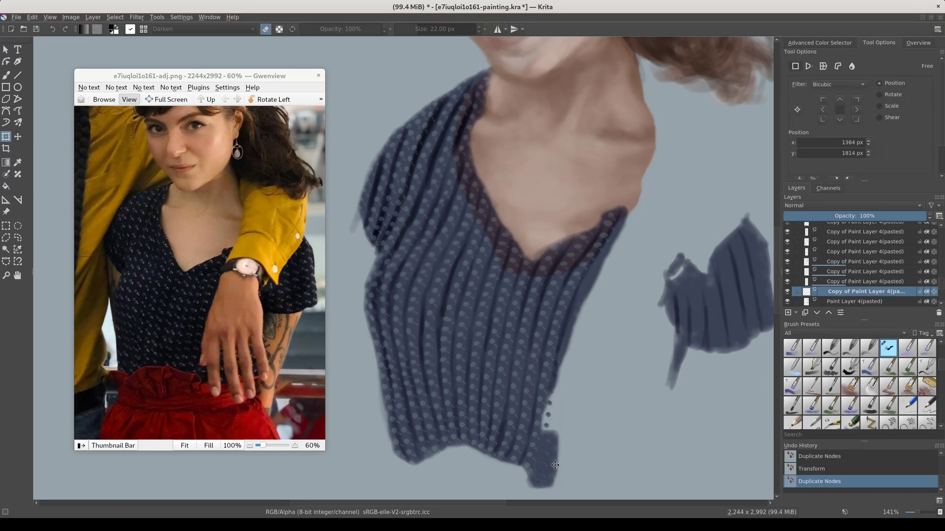
{"action": "key", "text": "ctrl+t"}
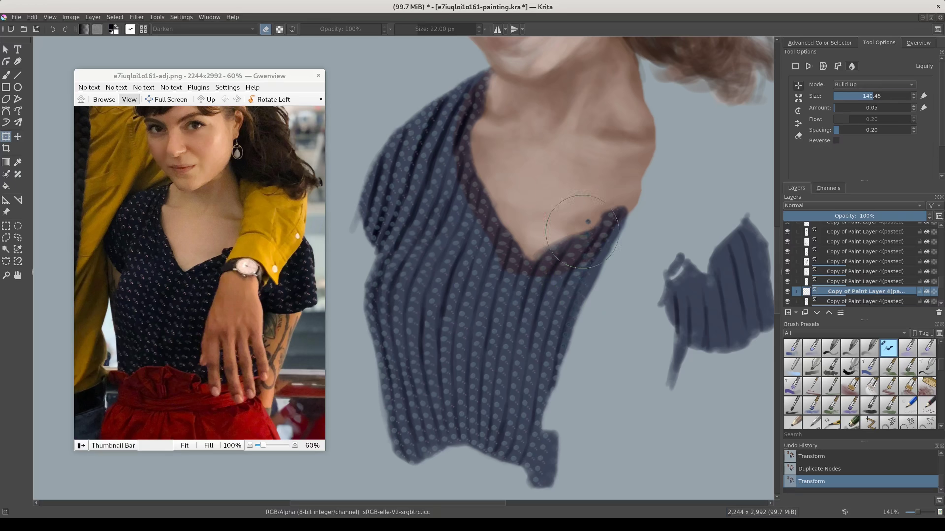
{"action": "key", "text": "Return"}
{"action": "key", "text": "ctrl+t"}
{"action": "key", "text": "Return"}
Duplicate the original Paint Layer 4(pasted) strip and move it up-right toward the sleeve.
{"action": "key", "text": "Page_Down"}
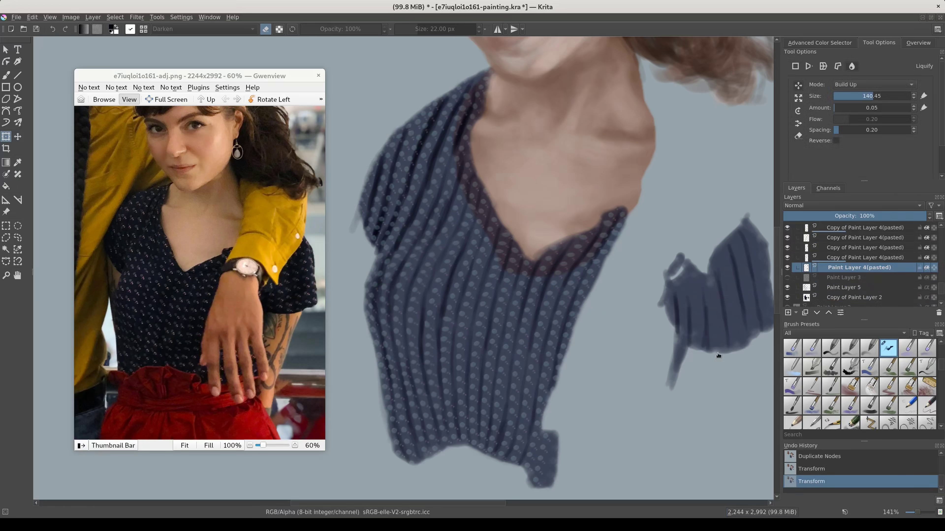
{"action": "key", "text": "ctrl+j"}
{"action": "key", "text": "ctrl+t"}
{"action": "left_click_drag", "start_coordinate": [580, 402], "coordinate": [628, 271]}
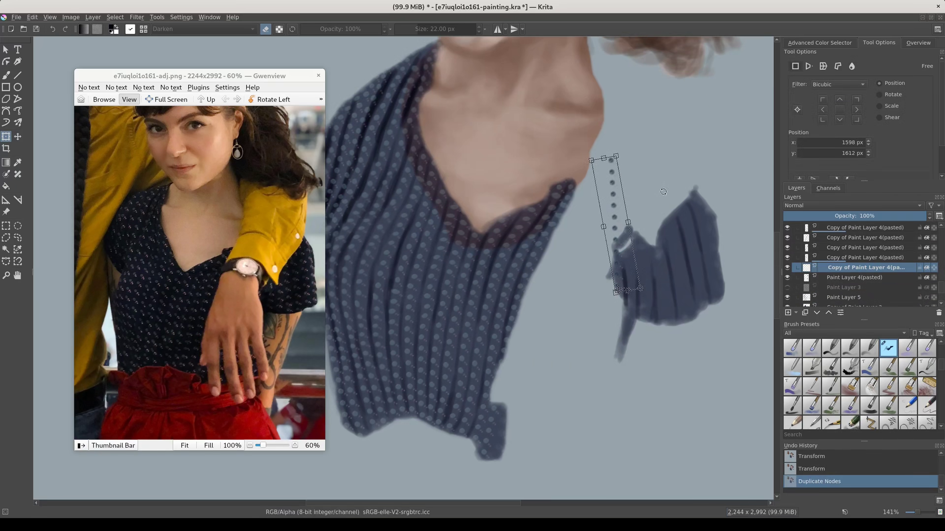
{"action": "key", "text": "Return"}
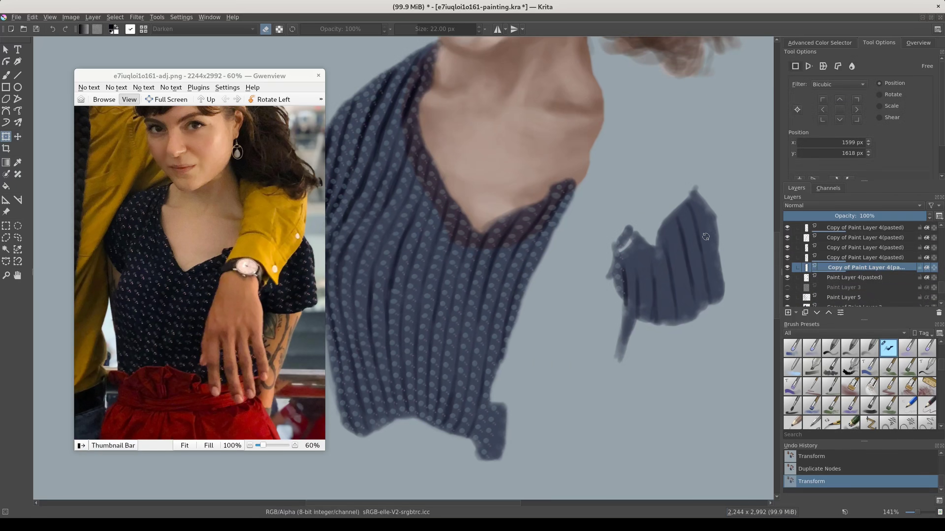
Copy the strip again and position the dots onto the right sleeve.
{"action": "key", "text": "ctrl+j"}
{"action": "left_click", "coordinate": [852, 66]}
{"action": "key", "text": "Escape"}
{"action": "key", "text": "ctrl+j"}
{"action": "key", "text": "ctrl+j"}
{"action": "mouse_move", "coordinate": [647, 285]}
{"action": "left_mouse_down"}
{"action": "mouse_move", "coordinate": [663, 286]}
{"action": "mouse_move", "coordinate": [686, 310]}
{"action": "left_mouse_up"}
{"action": "key", "text": "Return"}
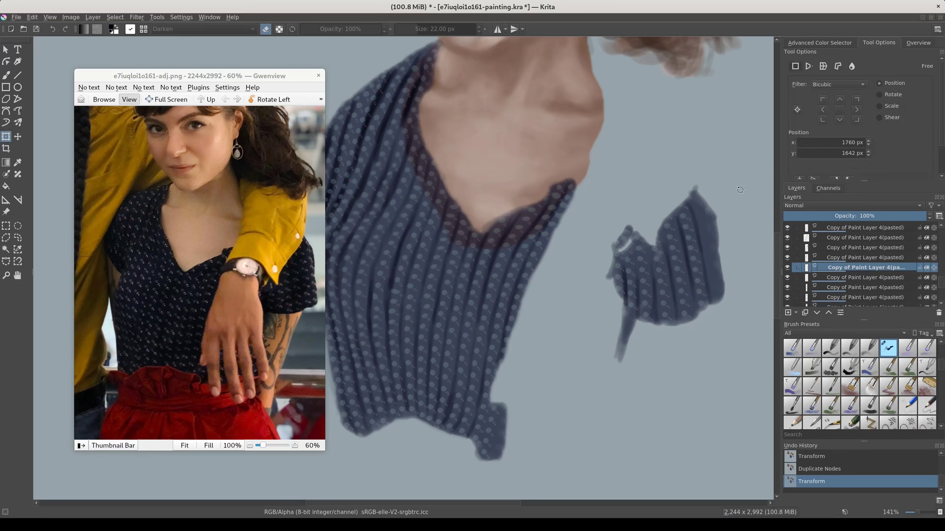
{"action": "left_click_drag", "start_coordinate": [740, 189], "coordinate": [725, 179]}
{"action": "scroll", "coordinate": [657, 347], "scroll_direction": "down", "scroll_amount": 3}
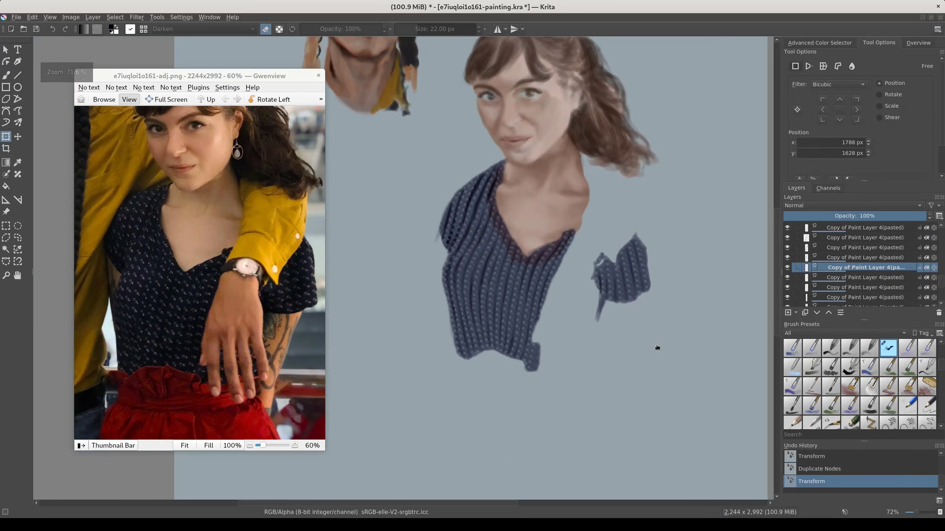
Restore the dress layer to 100% opacity, then lower and duplicate a layer in the stack.
{"action": "left_click", "coordinate": [855, 215]}
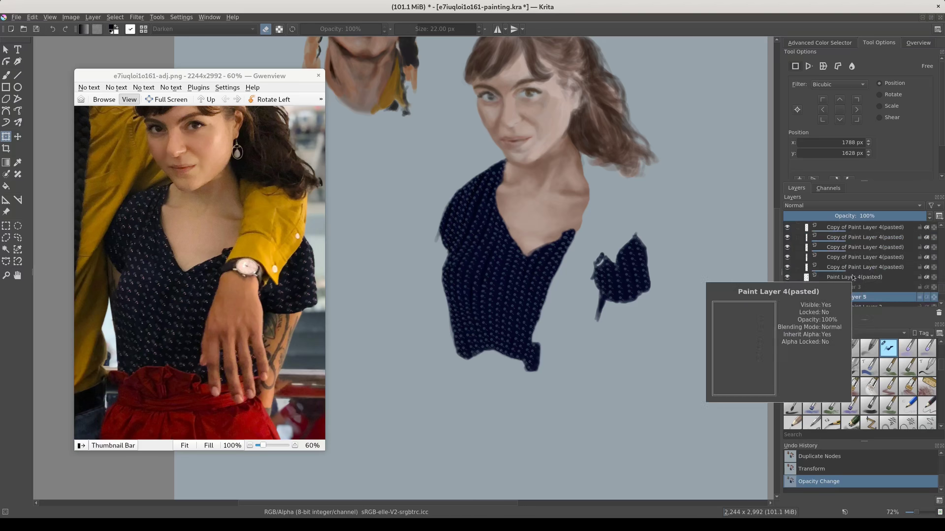
{"action": "left_click", "coordinate": [853, 278]}
{"action": "key", "text": "ctrl+Page_Down"}
{"action": "key", "text": "ctrl+Page_Down"}
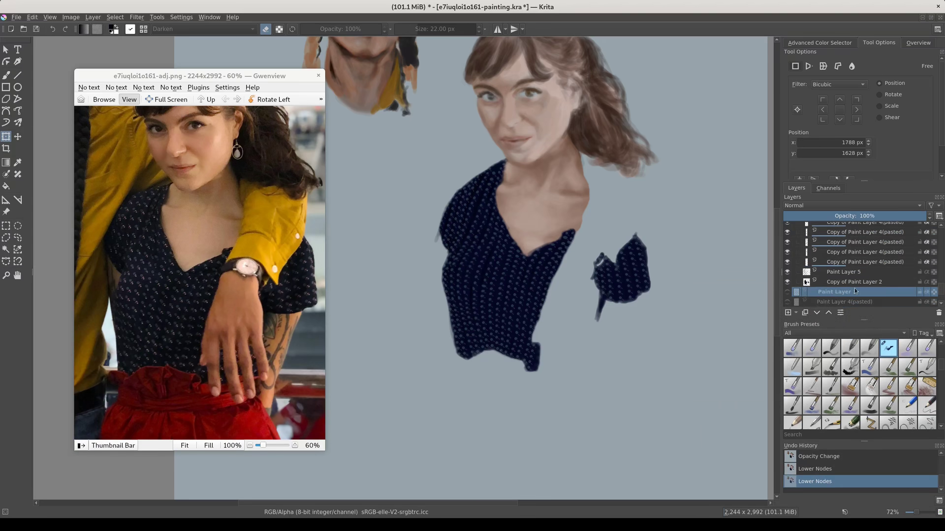
{"action": "key", "text": "ctrl+j"}
{"action": "key", "text": "ctrl+Page_Down"}
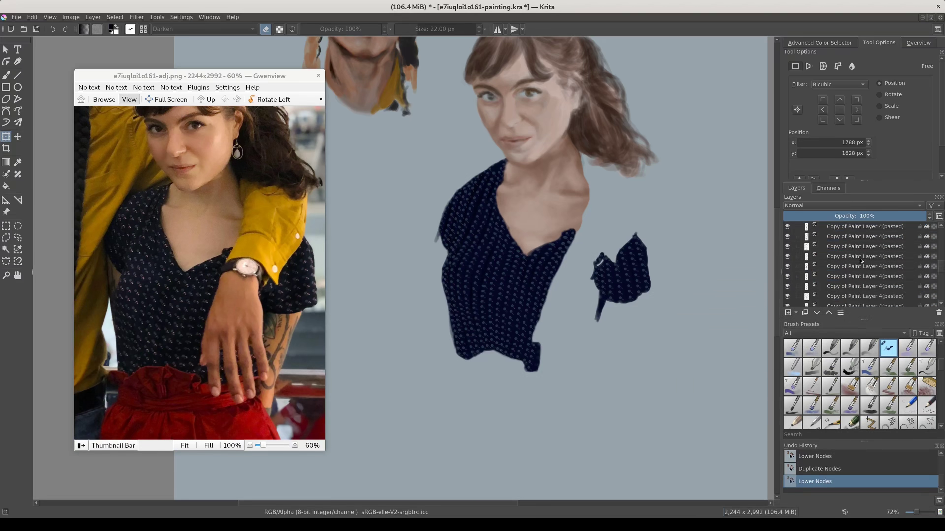
Merge the selected dot strip copies into one layer inside Group 4 and enlarge the brush.
{"action": "key", "text": "ctrl+e"}
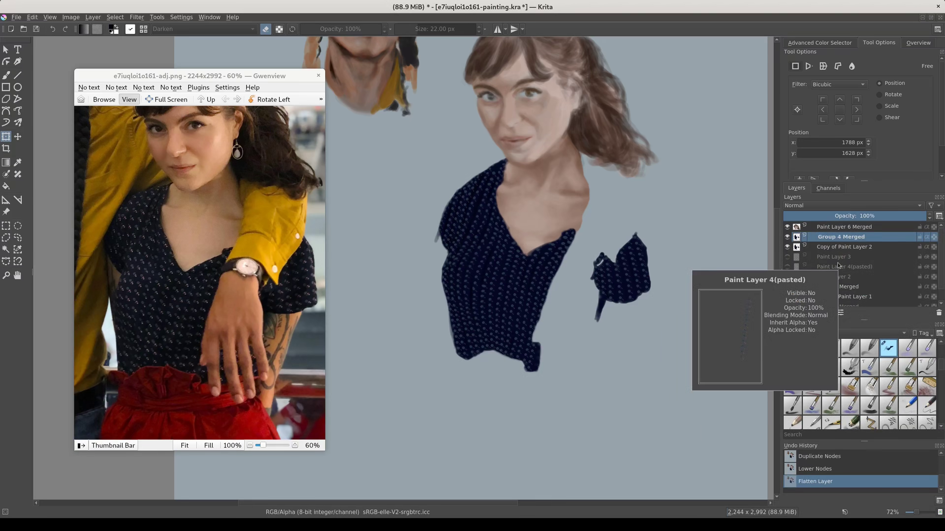
{"action": "key", "text": "ctrl+z"}
{"action": "key", "text": "ctrl+e"}
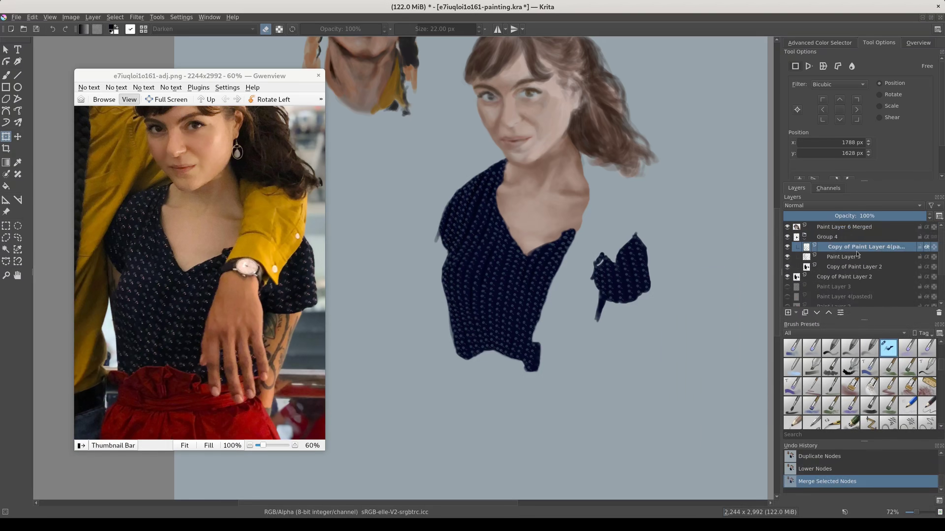
{"action": "key", "text": "b"}
{"action": "left_click_drag", "start_coordinate": [528, 366], "coordinate": [526, 367]}
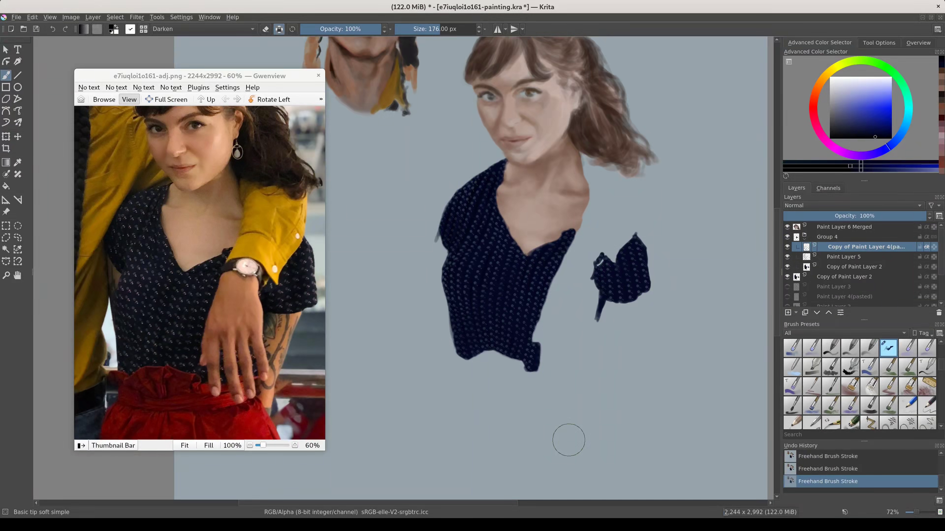
Delete Paint Layer 5, select the dress's painted area, and hide the dot and base layers.
{"action": "left_click", "coordinate": [851, 268]}
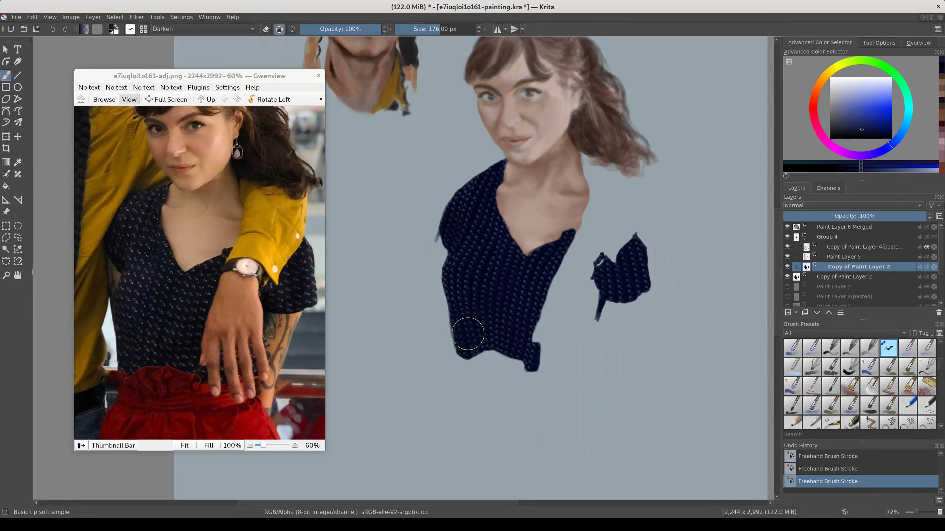
{"action": "right_click", "coordinate": [859, 260]}
{"action": "left_click", "coordinate": [748, 283]}
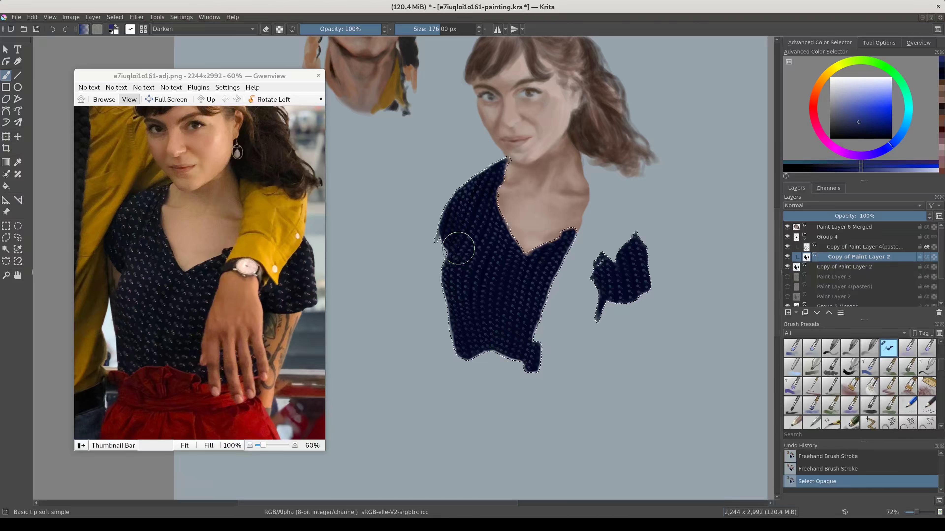
{"action": "left_click", "coordinate": [476, 270], "text": "ctrl"}
{"action": "left_click", "coordinate": [806, 257], "text": "ctrl"}
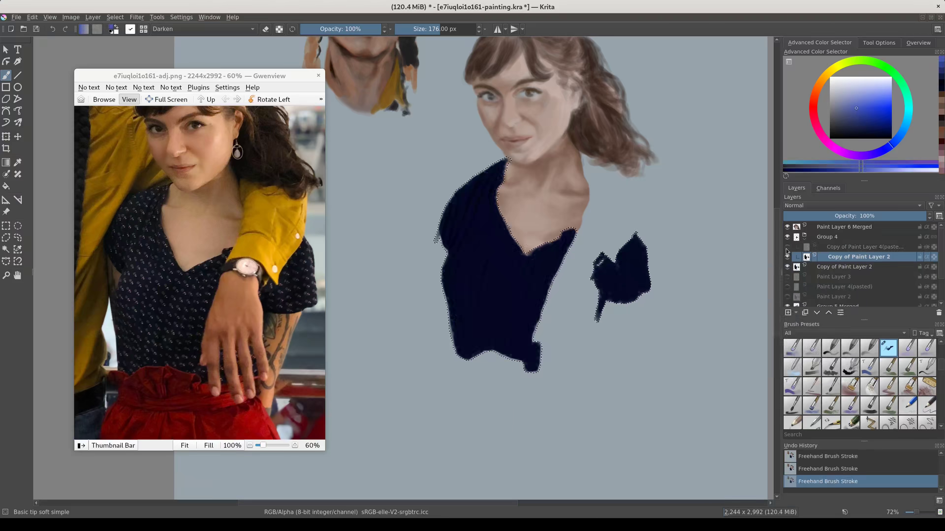
{"action": "left_click_drag", "start_coordinate": [787, 246], "coordinate": [787, 270]}
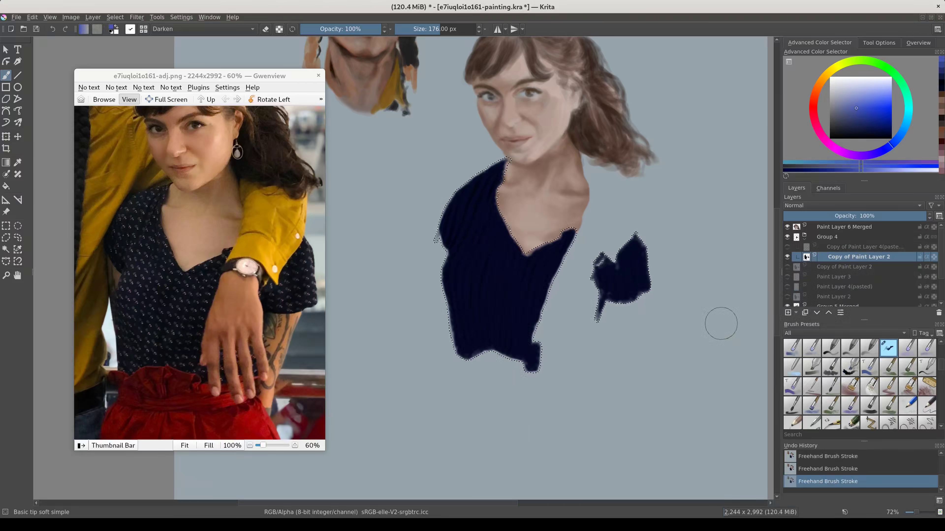
Paint dark navy strokes on a new layer inside the selection, deselect, and flatten Group 4.
{"action": "key", "text": "Insert"}
{"action": "left_click_drag", "start_coordinate": [468, 334], "coordinate": [460, 270]}
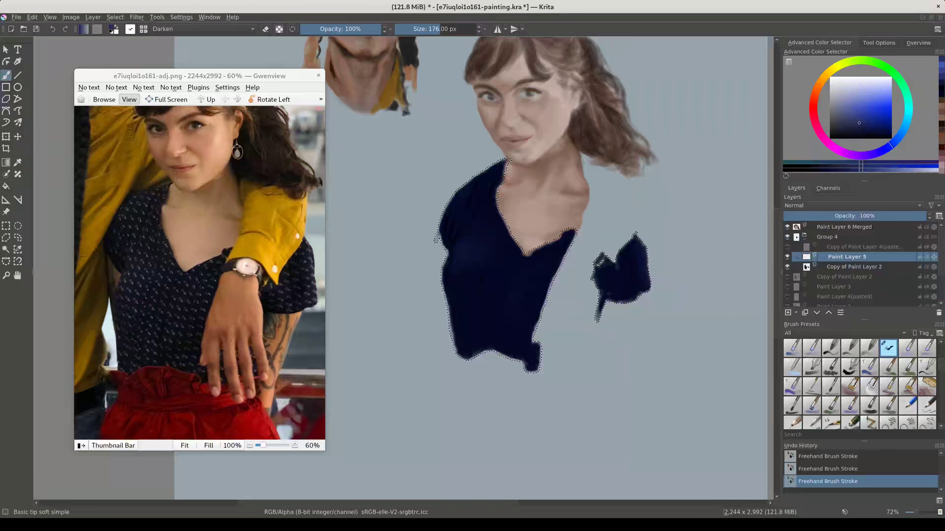
{"action": "key", "text": "ctrl+shift+a"}
{"action": "right_click", "coordinate": [844, 236]}
{"action": "left_click", "coordinate": [818, 318]}
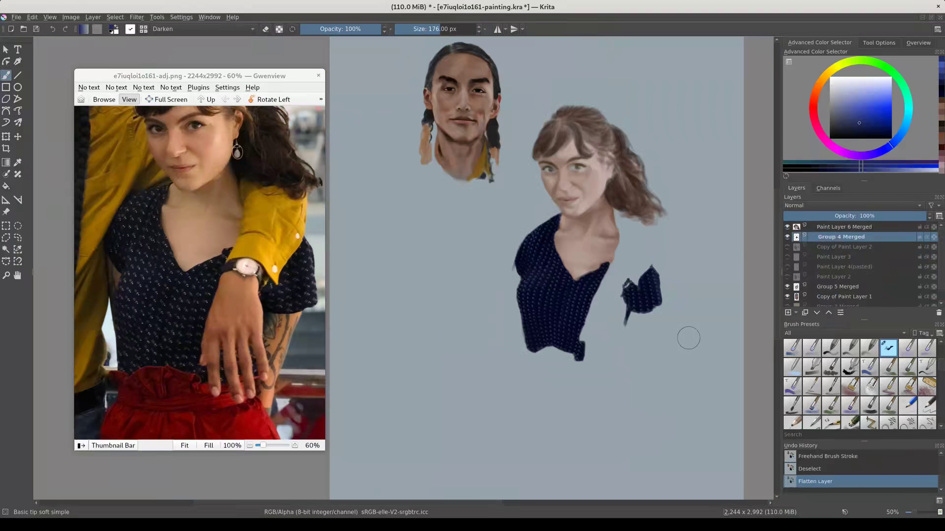
Show Group 3 Merged, lock Group 5 Merged's transparency, and paint a lighter cheek stroke.
{"action": "scroll", "coordinate": [837, 283], "scroll_direction": "down", "scroll_amount": 1}
{"action": "left_click", "coordinate": [787, 292]}
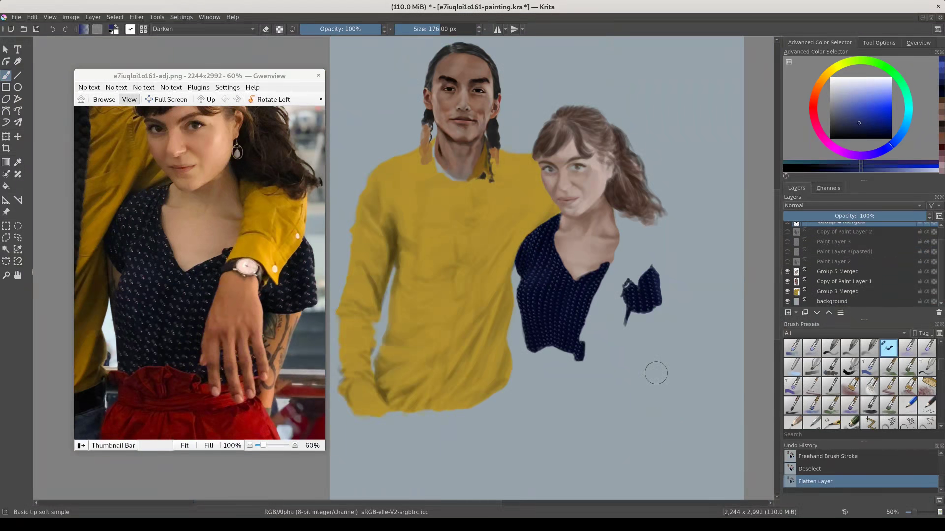
{"action": "left_click", "coordinate": [841, 272]}
{"action": "left_click", "coordinate": [566, 295], "text": "ctrl"}
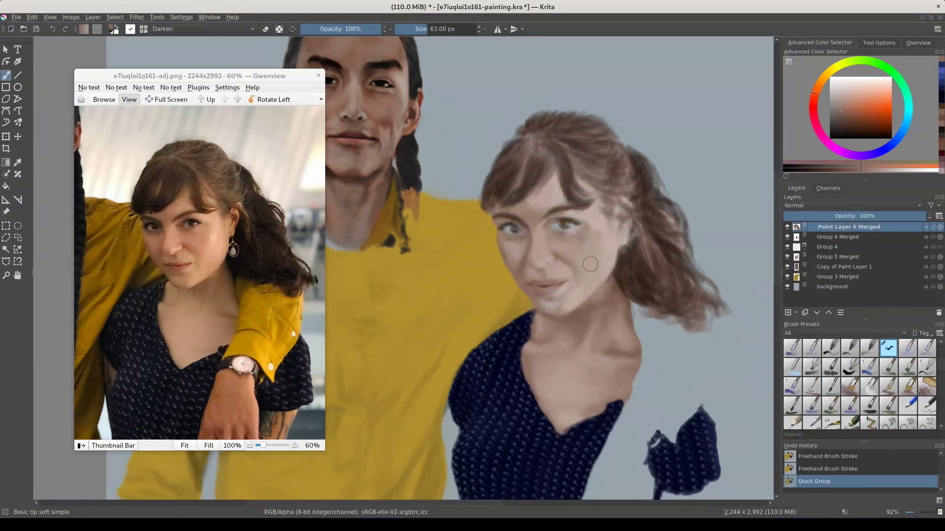
{"action": "left_click", "coordinate": [576, 248], "text": "ctrl"}
{"action": "left_click_drag", "start_coordinate": [569, 240], "coordinate": [582, 253]}
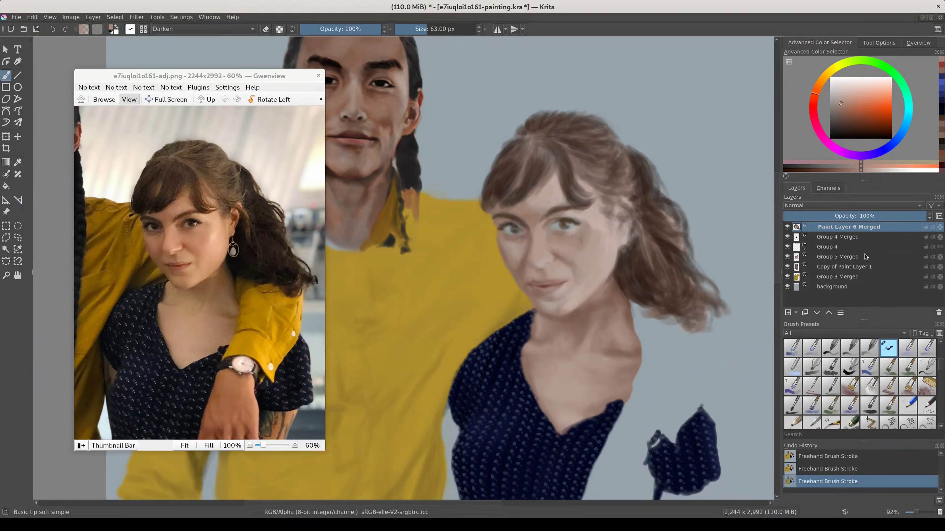
Deepen the shading near the woman's eye with small dabs of darker colour.
{"action": "key", "text": "Insert"}
{"action": "key", "text": "ctrl+e"}
{"action": "left_click", "coordinate": [557, 239], "text": "ctrl"}
{"action": "key", "text": "bracketleft"}
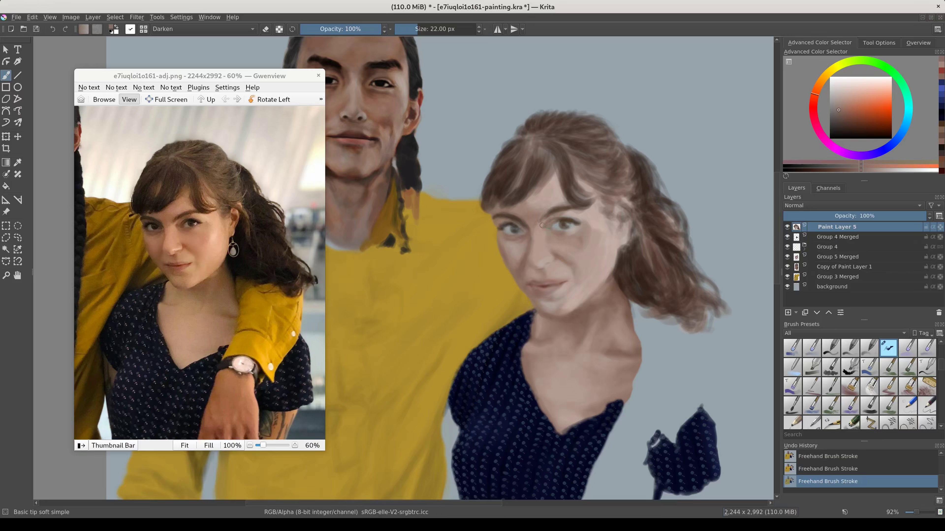
{"action": "left_click", "coordinate": [570, 231]}
{"action": "left_click", "coordinate": [528, 328], "text": "ctrl"}
{"action": "left_click", "coordinate": [522, 225]}
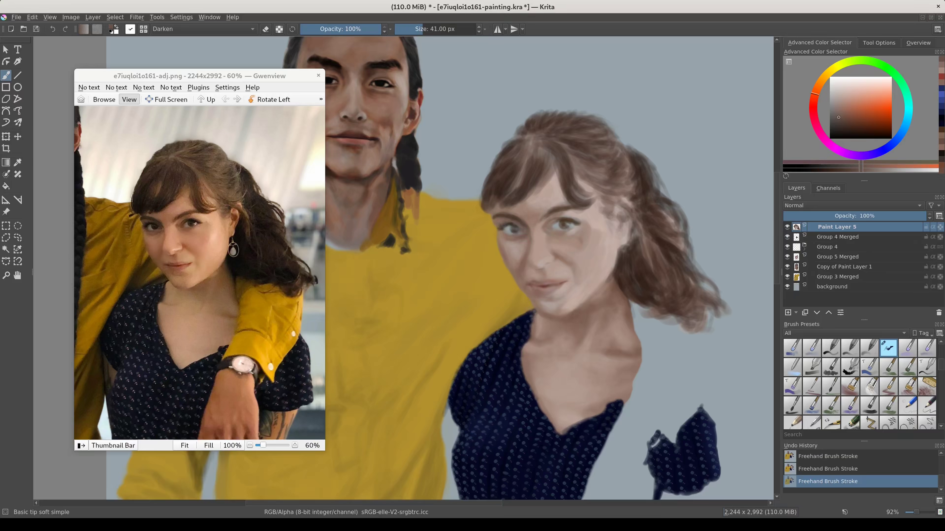
{"action": "left_click", "coordinate": [506, 231], "text": "ctrl"}
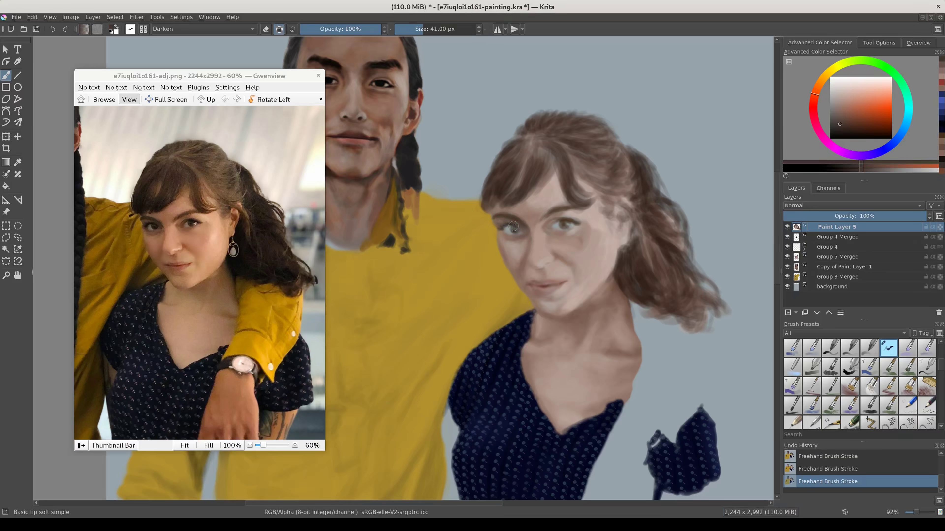
{"action": "key", "text": "ctrl+z"}
{"action": "left_click", "coordinate": [507, 245]}
Sample the face's skin tone and soften the woman's cheek with it.
{"action": "left_click", "coordinate": [504, 227], "text": "ctrl"}
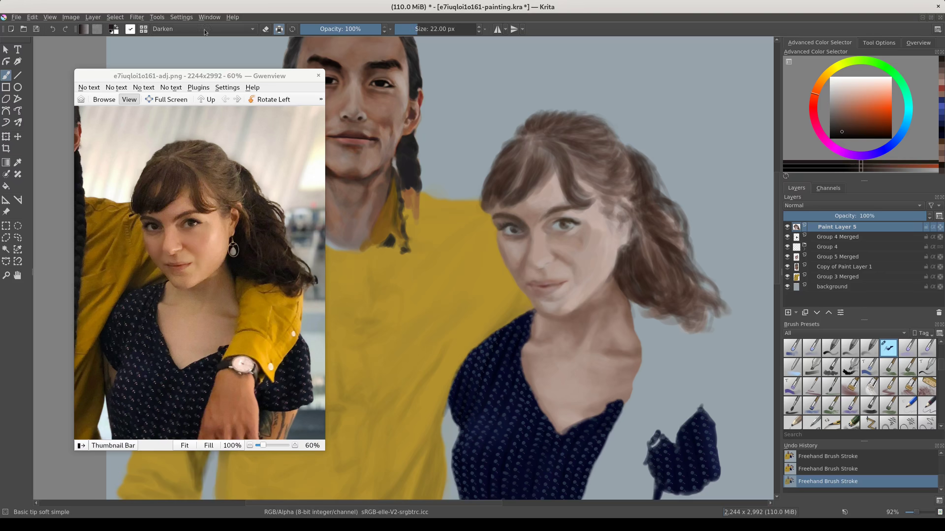
{"action": "left_click", "coordinate": [525, 228], "text": "ctrl"}
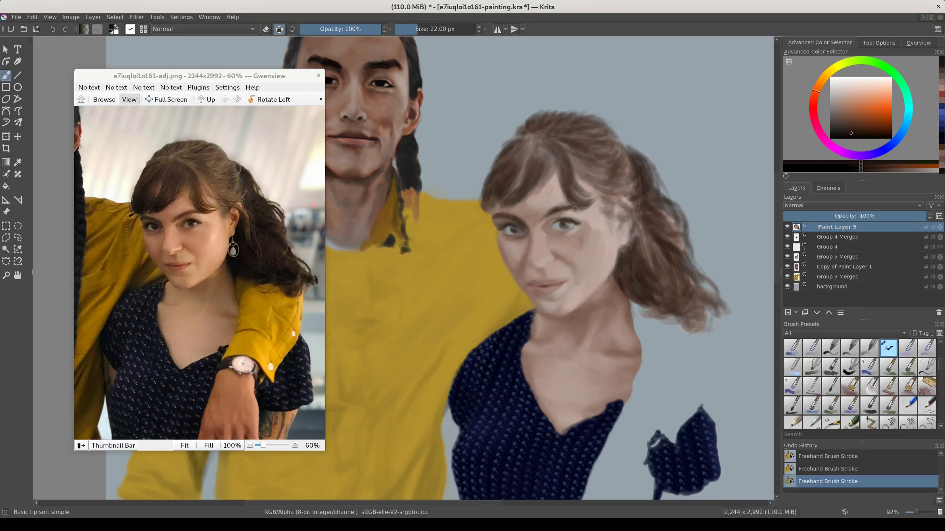
{"action": "left_click", "coordinate": [584, 256], "text": "ctrl"}
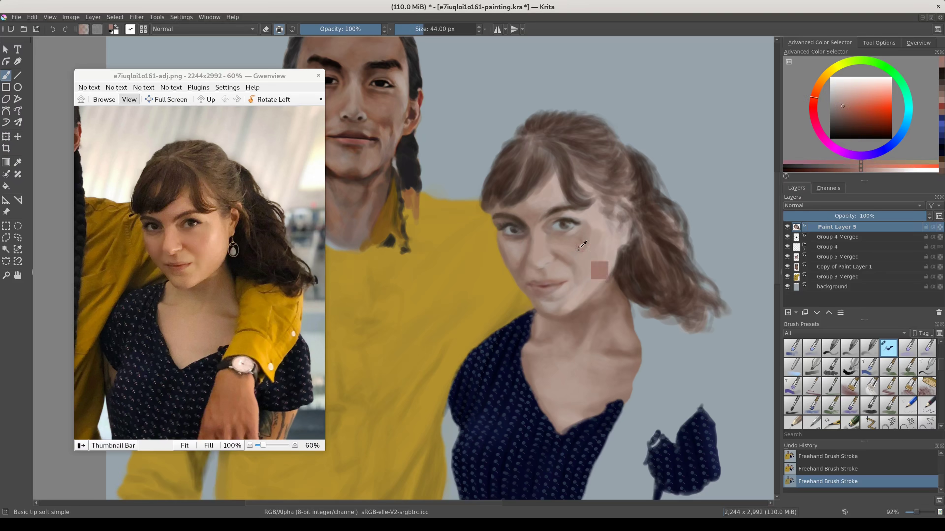
{"action": "left_click_drag", "start_coordinate": [579, 265], "coordinate": [569, 256]}
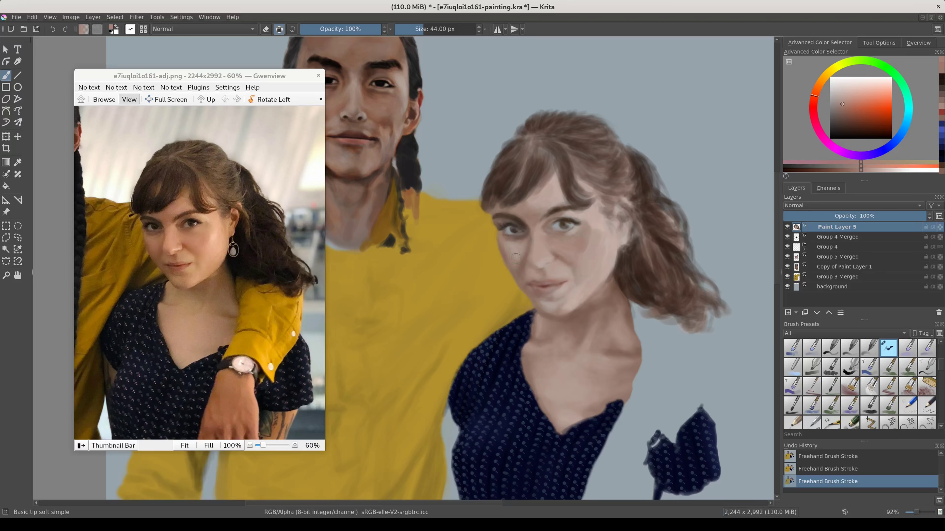
{"action": "left_click", "coordinate": [510, 253], "text": "ctrl"}
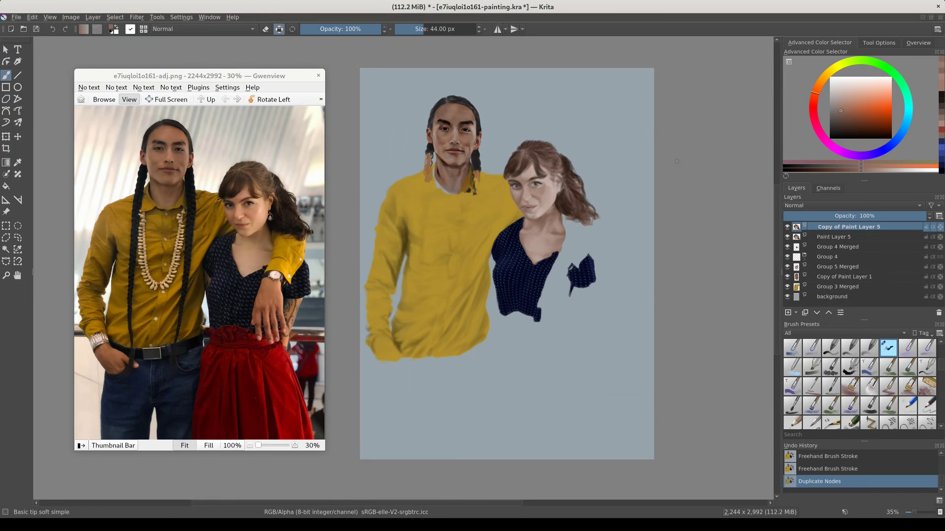
Darken the copied layer by pulling its curve down in Color Adjustment.
{"action": "key", "text": "ctrl+m"}
{"action": "mouse_move", "coordinate": [806, 395]}
{"action": "left_mouse_down"}
{"action": "mouse_move", "coordinate": [785, 411]}
{"action": "mouse_move", "coordinate": [790, 417]}
{"action": "left_mouse_up"}
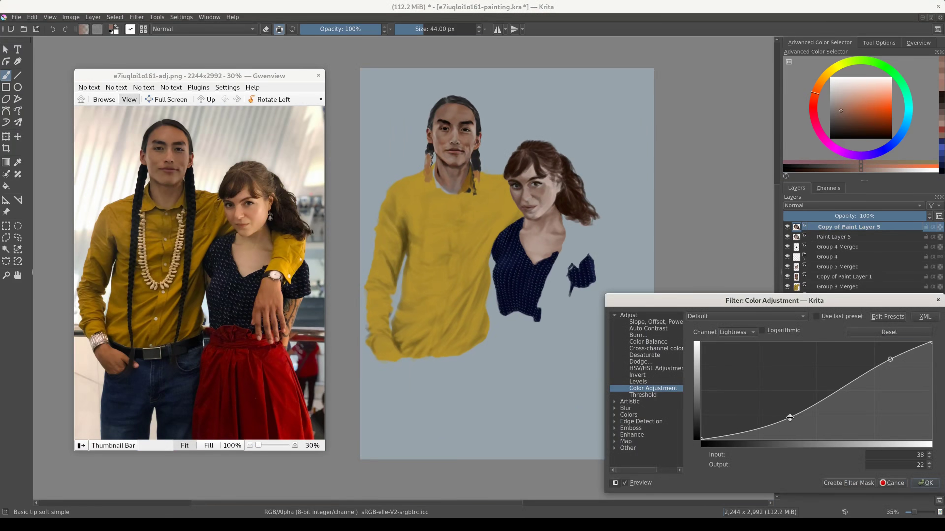
{"action": "key", "text": "Return"}
Add Transparency Mask 1 to the copy and paint the darker tones onto the face.
{"action": "right_click", "coordinate": [831, 229]}
{"action": "left_click", "coordinate": [729, 376]}
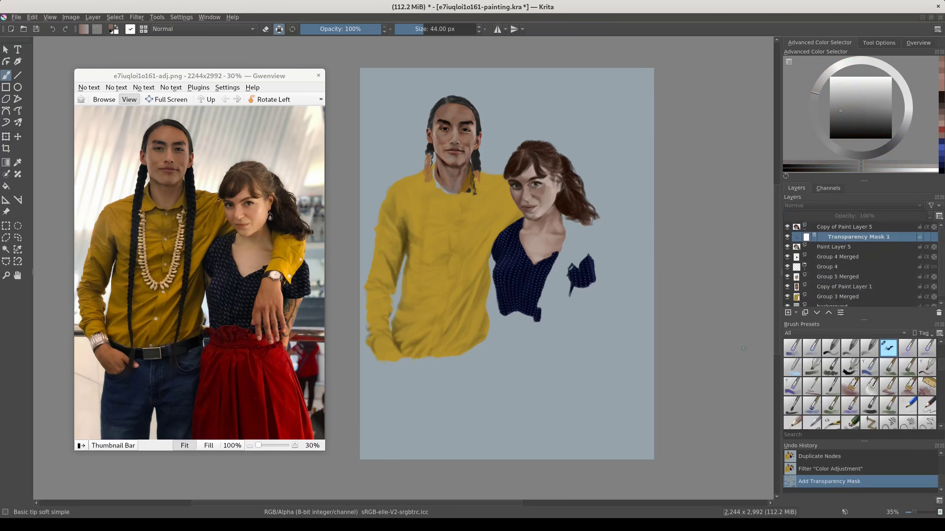
{"action": "mouse_move", "coordinate": [536, 193]}
{"action": "left_mouse_down"}
{"action": "mouse_move", "coordinate": [548, 189]}
{"action": "mouse_move", "coordinate": [541, 197]}
{"action": "left_mouse_up"}
{"action": "left_click_drag", "start_coordinate": [541, 198], "coordinate": [543, 199]}
{"action": "key", "text": "bracketleft"}
{"action": "key", "text": "bracketleft"}
{"action": "key", "text": "bracketleft"}
{"action": "scroll", "coordinate": [574, 250], "scroll_direction": "up", "scroll_amount": 4}
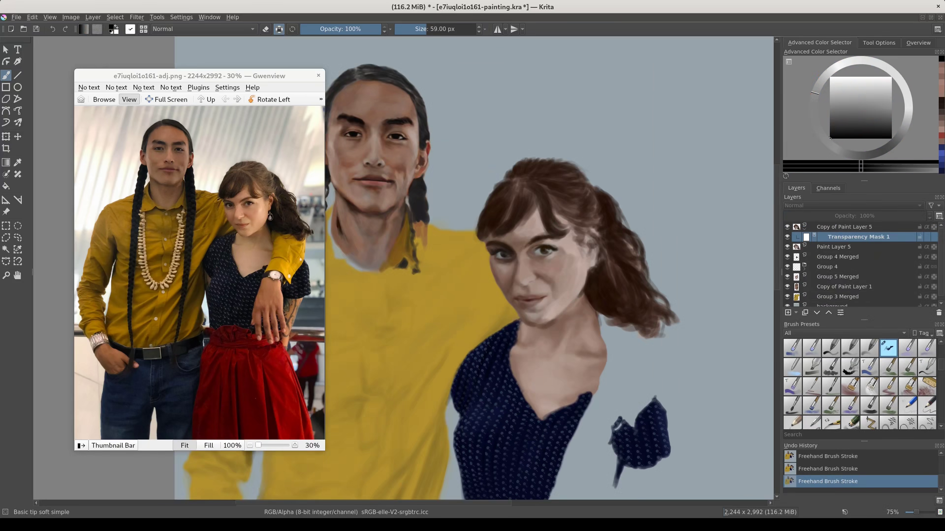
{"action": "key", "text": "bracketleft"}
{"action": "key", "text": "bracketleft"}
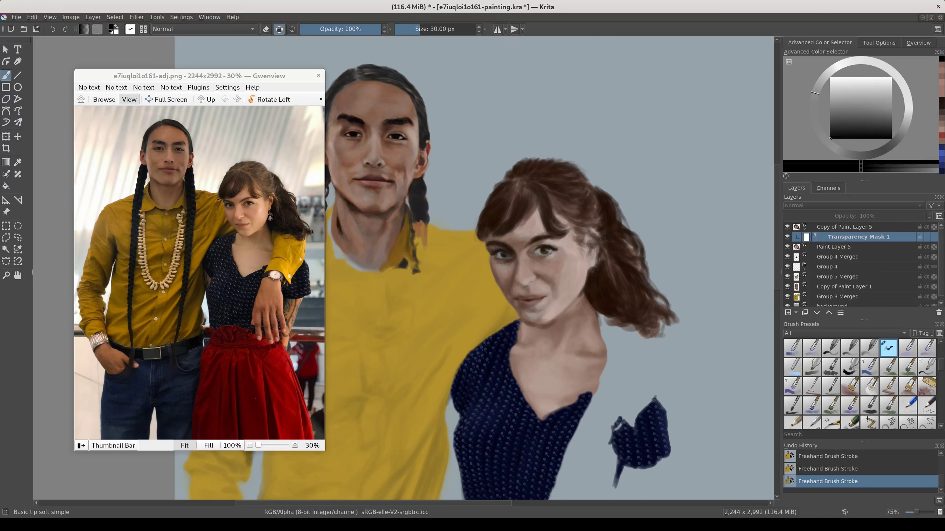
{"action": "left_click", "coordinate": [796, 227]}
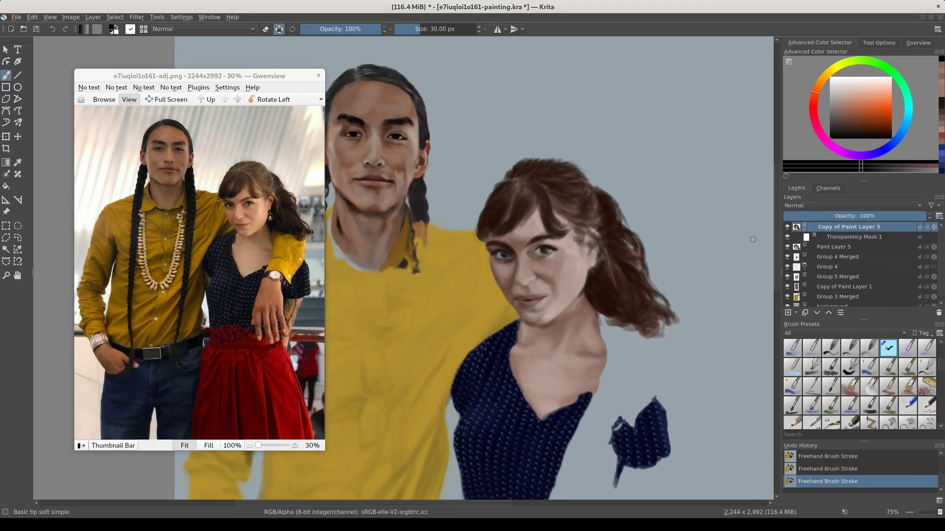
Apply a darkening curve and paint it broadly onto the woman's right-side hair.
{"action": "key", "text": "ctrl+m"}
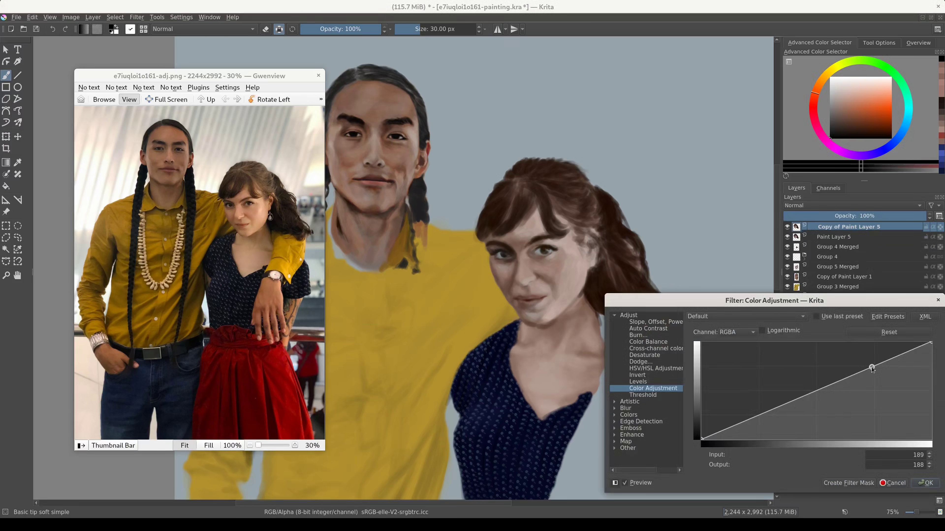
{"action": "key", "text": "Return"}
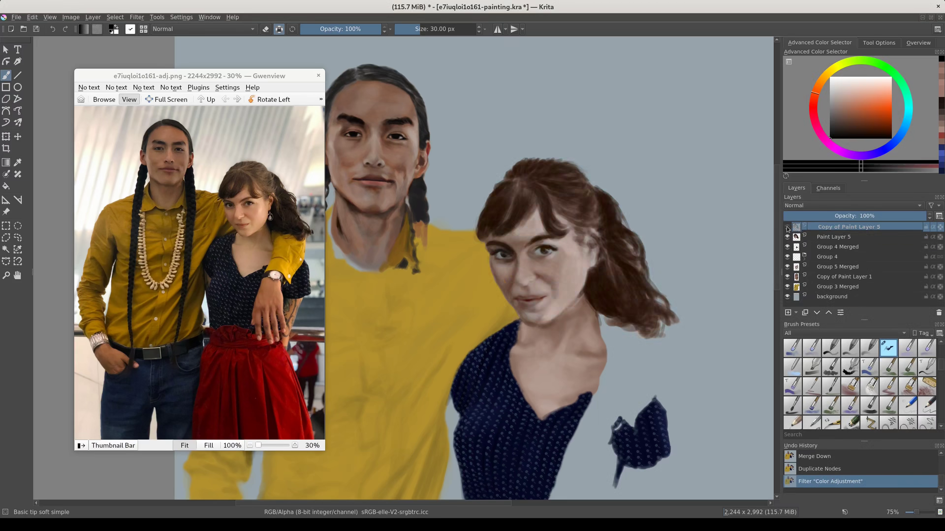
{"action": "mouse_move", "coordinate": [618, 286]}
{"action": "left_mouse_down"}
{"action": "mouse_move", "coordinate": [605, 273]}
{"action": "mouse_move", "coordinate": [614, 212]}
{"action": "left_mouse_up"}
{"action": "left_click_drag", "start_coordinate": [655, 312], "coordinate": [637, 300]}
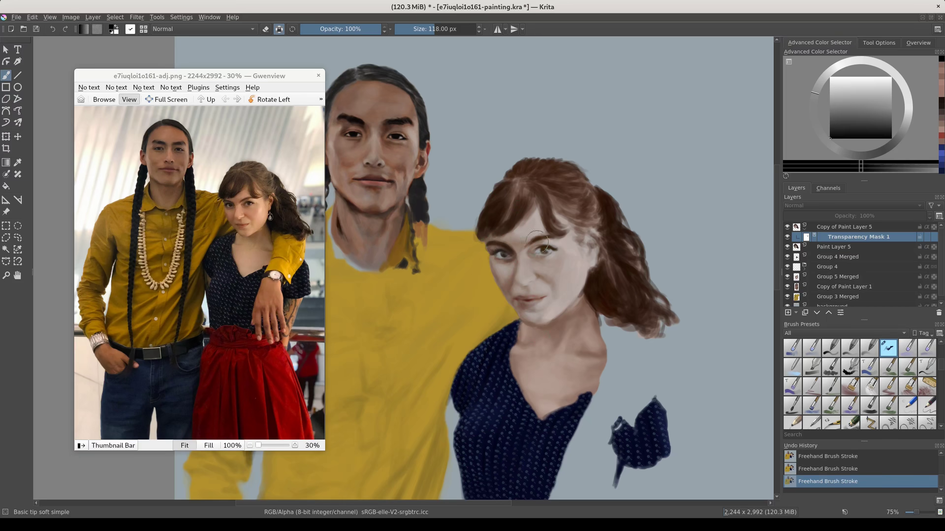
{"action": "key", "text": "bracketleft"}
{"action": "key", "text": "bracketleft"}
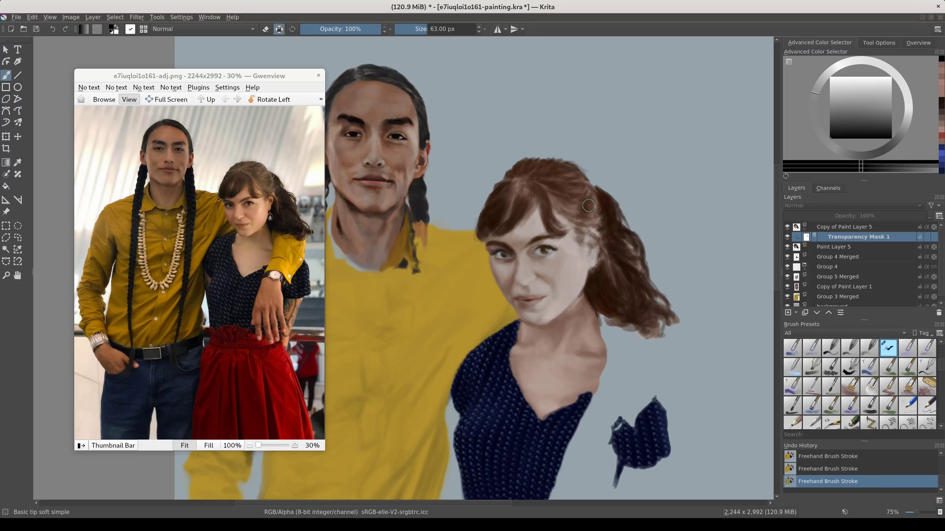
{"action": "key", "text": "bracketleft"}
{"action": "key", "text": "bracketleft"}
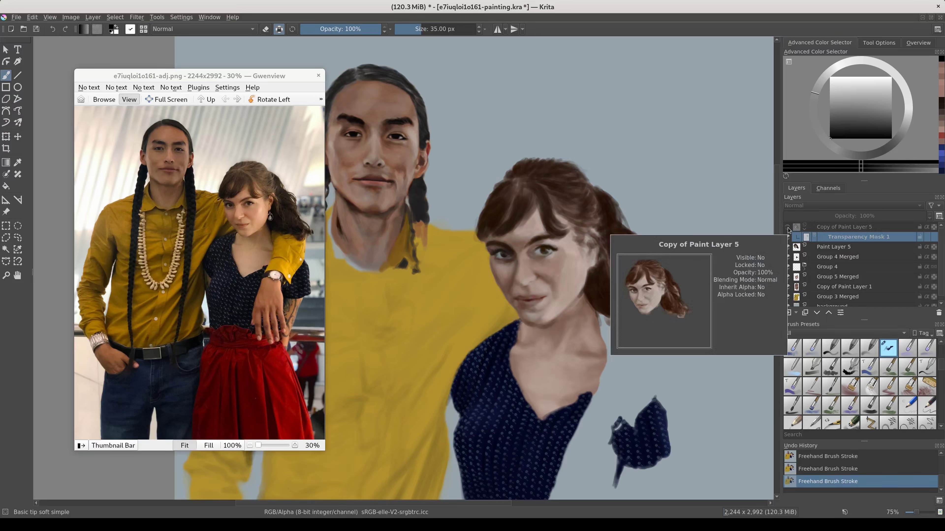
{"action": "key", "text": "bracketleft"}
Darken the hair down past the shoulder and near the parting, then merge into Paint Layer 5.
{"action": "mouse_move", "coordinate": [587, 231]}
{"action": "left_mouse_down"}
{"action": "mouse_move", "coordinate": [606, 260]}
{"action": "mouse_move", "coordinate": [589, 241]}
{"action": "left_mouse_up"}
{"action": "left_click_drag", "start_coordinate": [596, 205], "coordinate": [600, 220]}
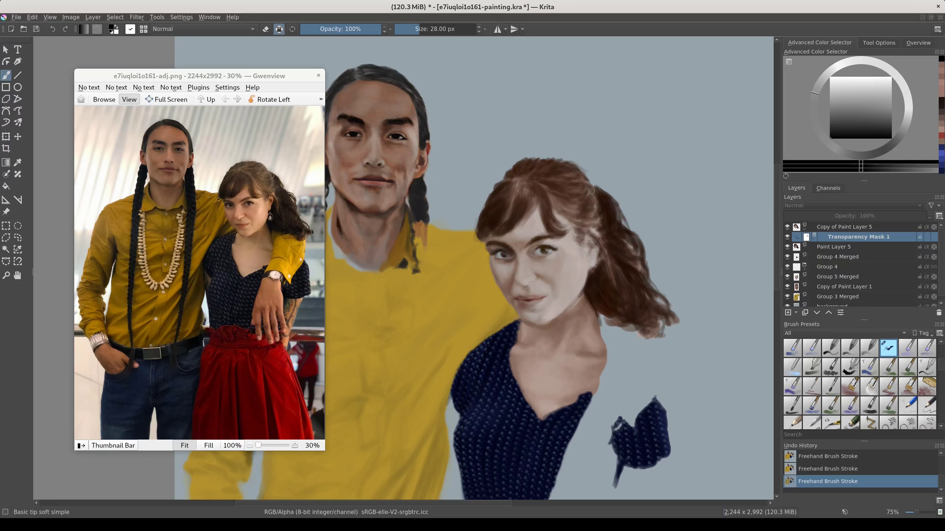
{"action": "left_click_drag", "start_coordinate": [517, 186], "coordinate": [507, 206]}
{"action": "key", "text": "bracketright"}
{"action": "key", "text": "bracketright"}
{"action": "key", "text": "bracketright"}
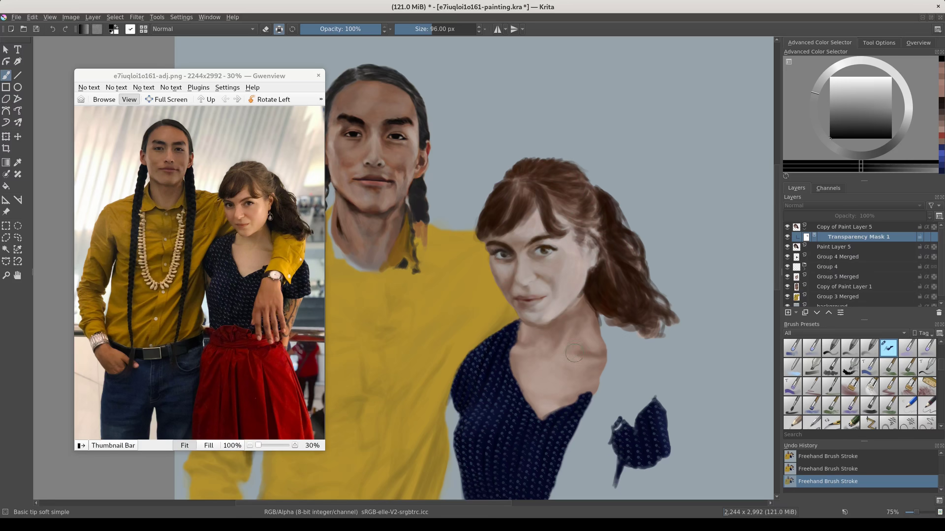
{"action": "key", "text": "shift+Delete"}
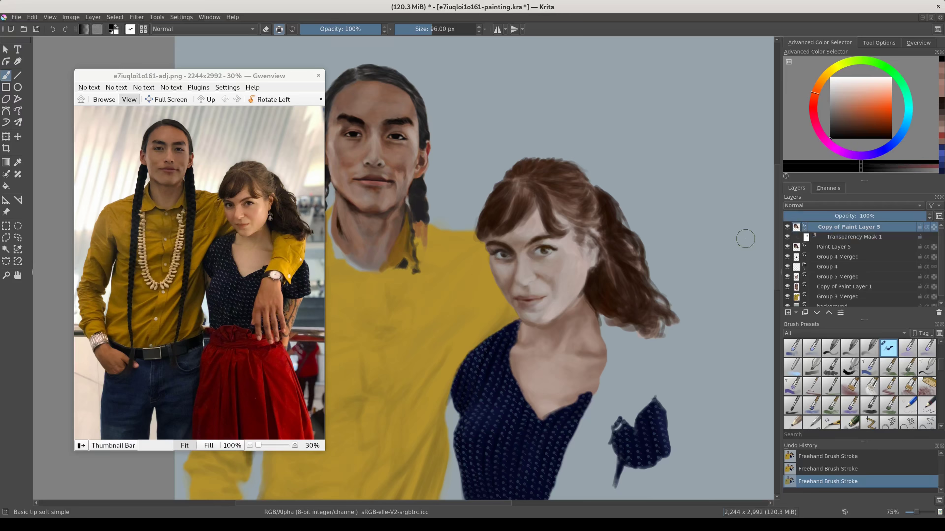
{"action": "key", "text": "ctrl+m"}
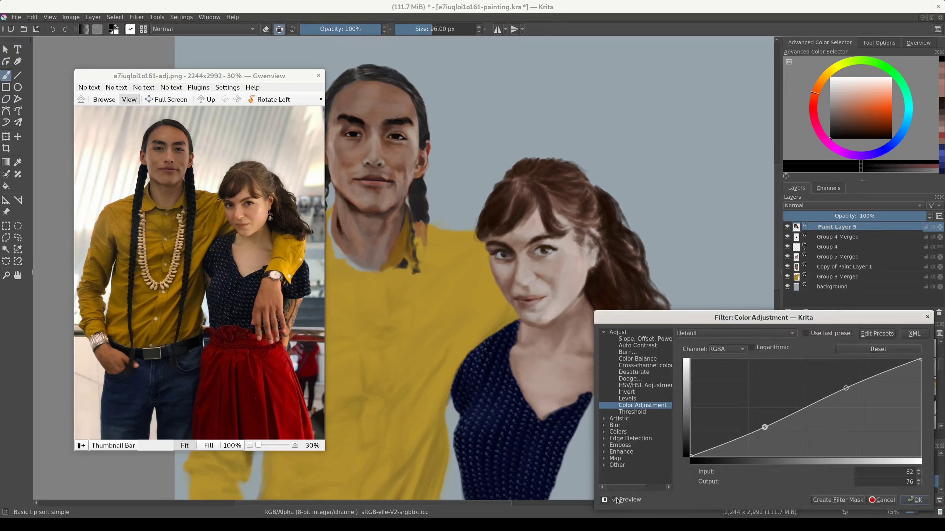
Apply the face curves, then duplicate Group 4 Merged and brighten the copy with a raised curve.
{"action": "left_click", "coordinate": [917, 502]}
{"action": "left_click", "coordinate": [840, 237]}
{"action": "scroll", "coordinate": [701, 300], "scroll_direction": "down", "scroll_amount": 3}
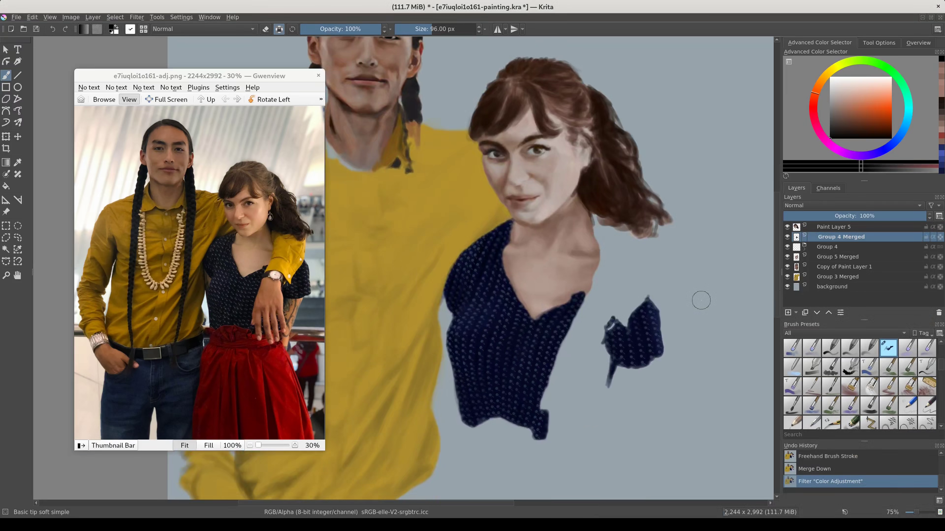
{"action": "key", "text": "ctrl+j"}
{"action": "key", "text": "ctrl+m"}
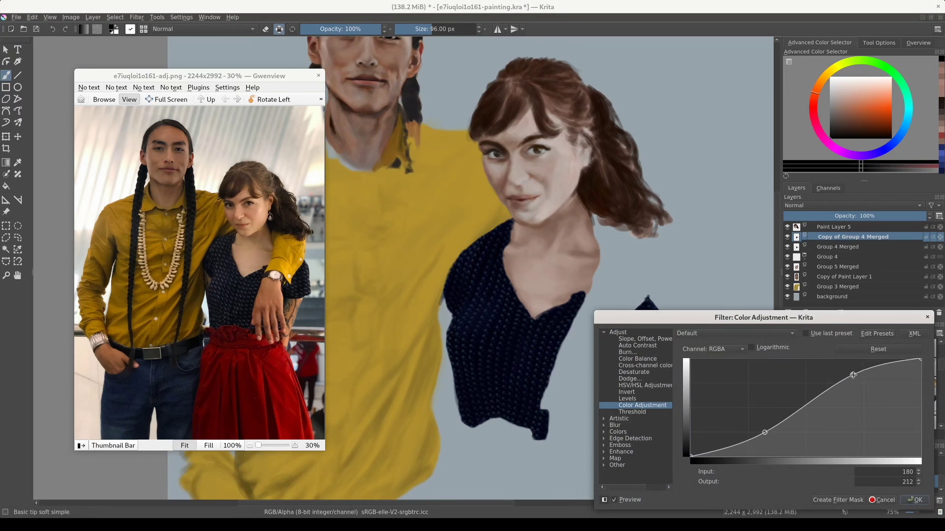
{"action": "left_click_drag", "start_coordinate": [766, 439], "coordinate": [769, 431]}
{"action": "key", "text": "Return"}
Add a transparency mask revealing the brightened copy over the navy dress, then merge it down into Group 4 Merged.
{"action": "key", "text": "ctrl+shift+t"}
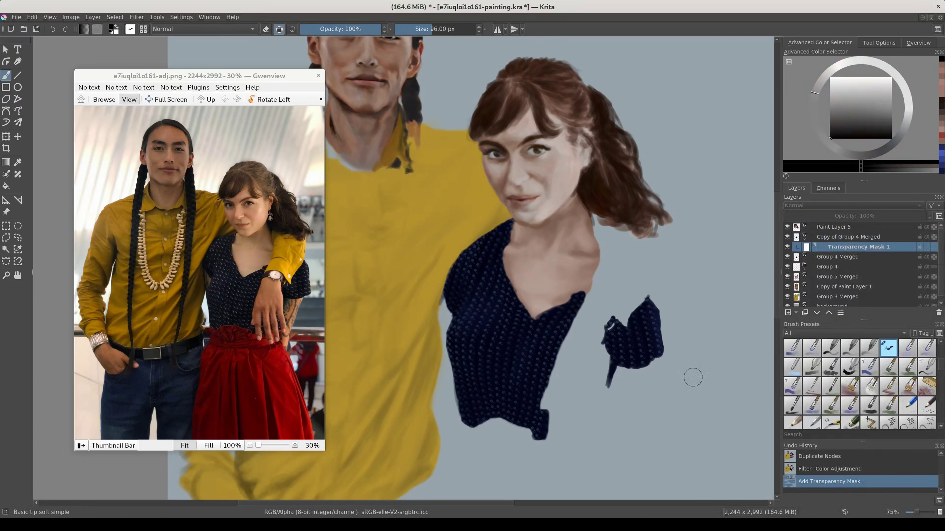
{"action": "left_click_drag", "start_coordinate": [486, 405], "coordinate": [517, 393]}
{"action": "left_click_drag", "start_coordinate": [484, 336], "coordinate": [459, 340]}
{"action": "left_click_drag", "start_coordinate": [495, 241], "coordinate": [474, 277]}
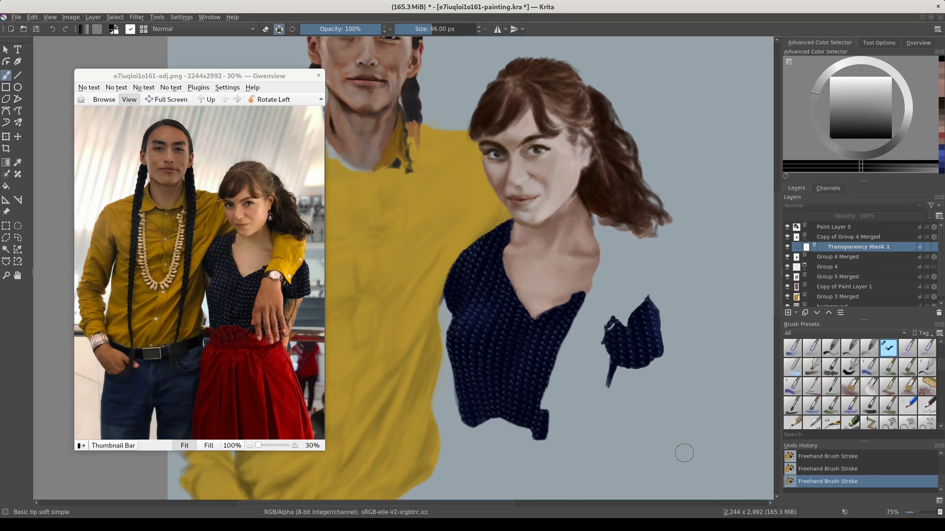
{"action": "key", "text": "ctrl+e"}
{"action": "scroll", "coordinate": [628, 240], "scroll_direction": "down", "scroll_amount": 3}
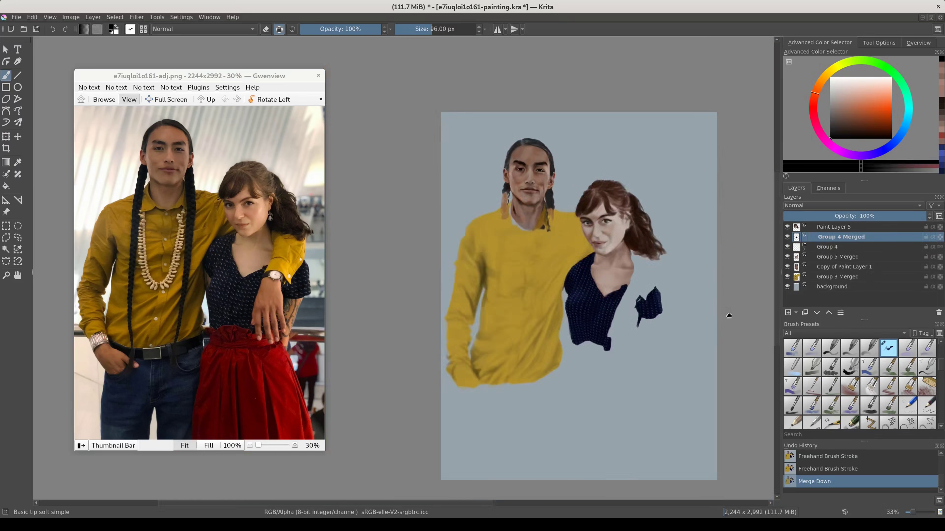